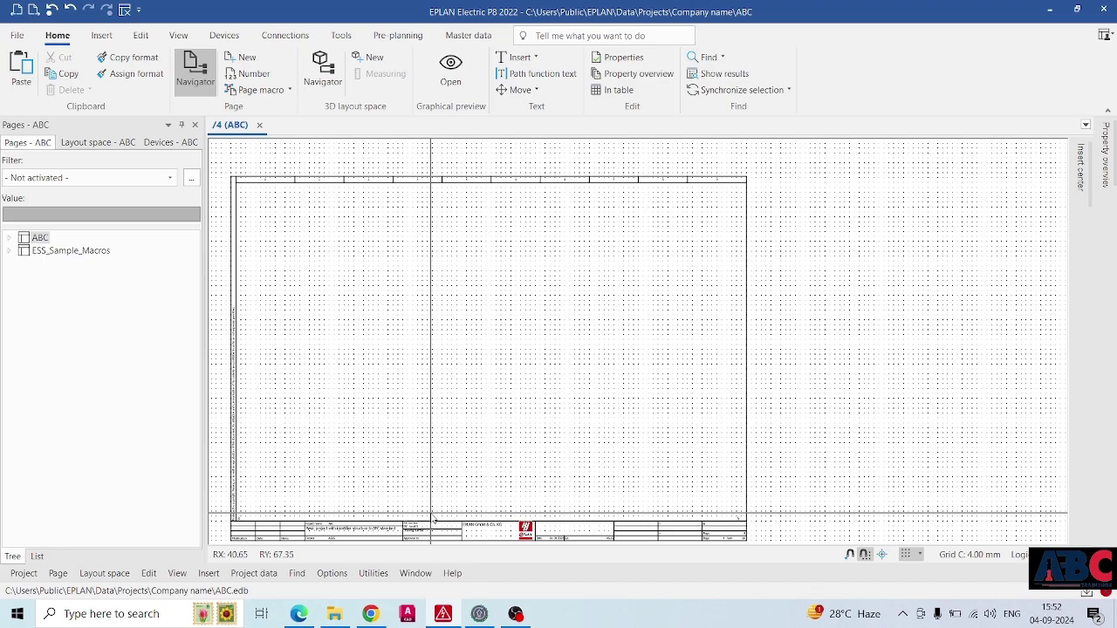
scroll(603, 387, down, 1)
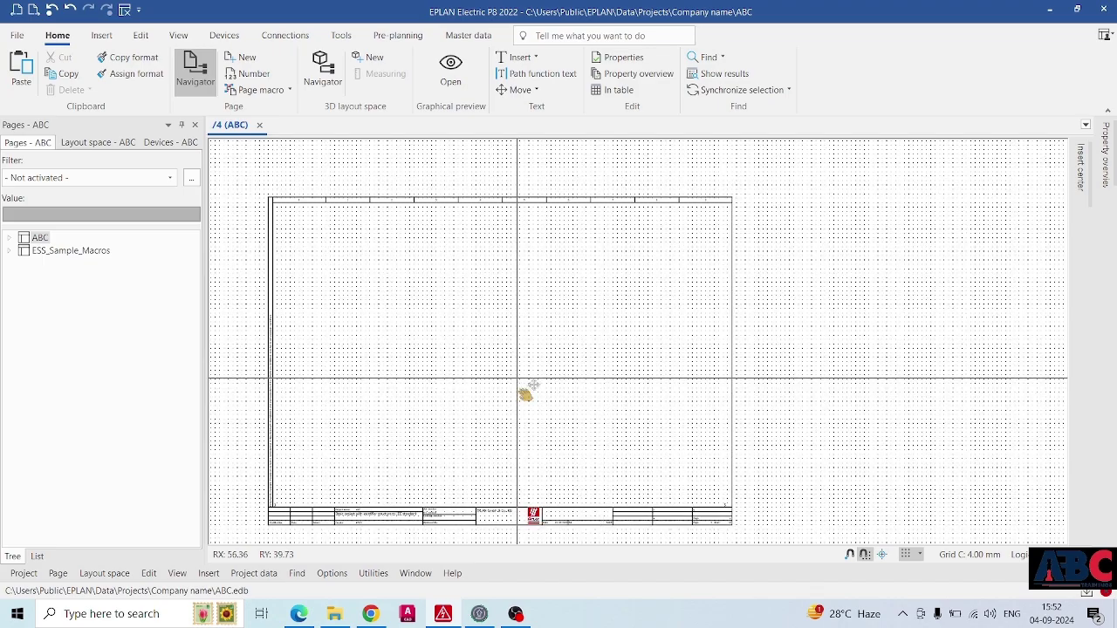
middle_drag(529, 392, 642, 371)
scroll(662, 304, down, 1)
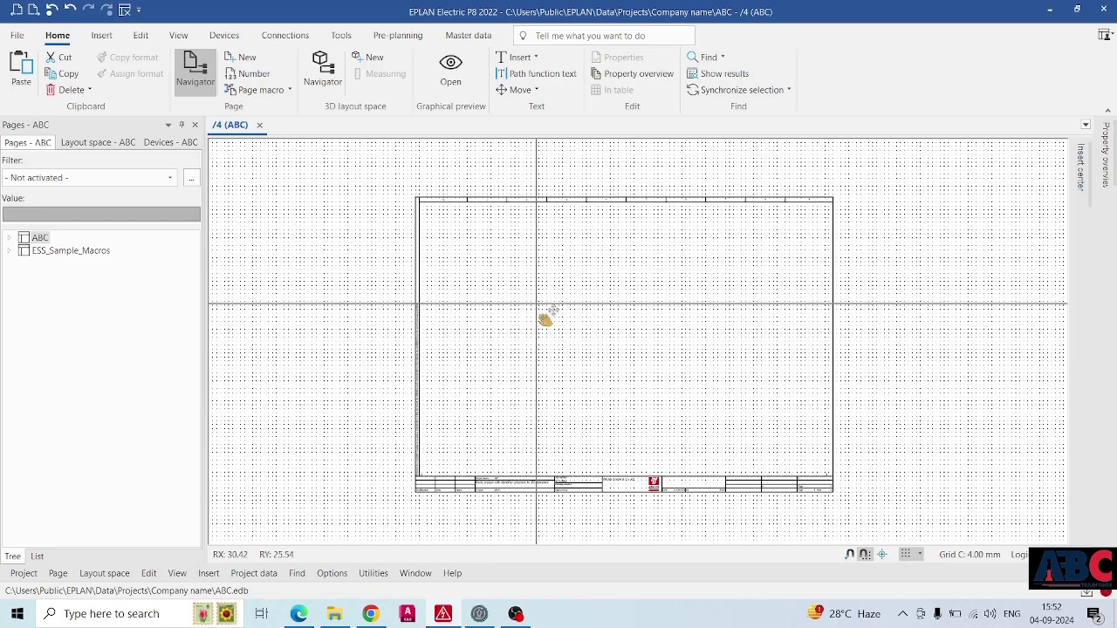
middle_drag(546, 317, 554, 336)
middle_drag(685, 387, 659, 373)
scroll(646, 280, down, 1)
middle_drag(581, 309, 588, 276)
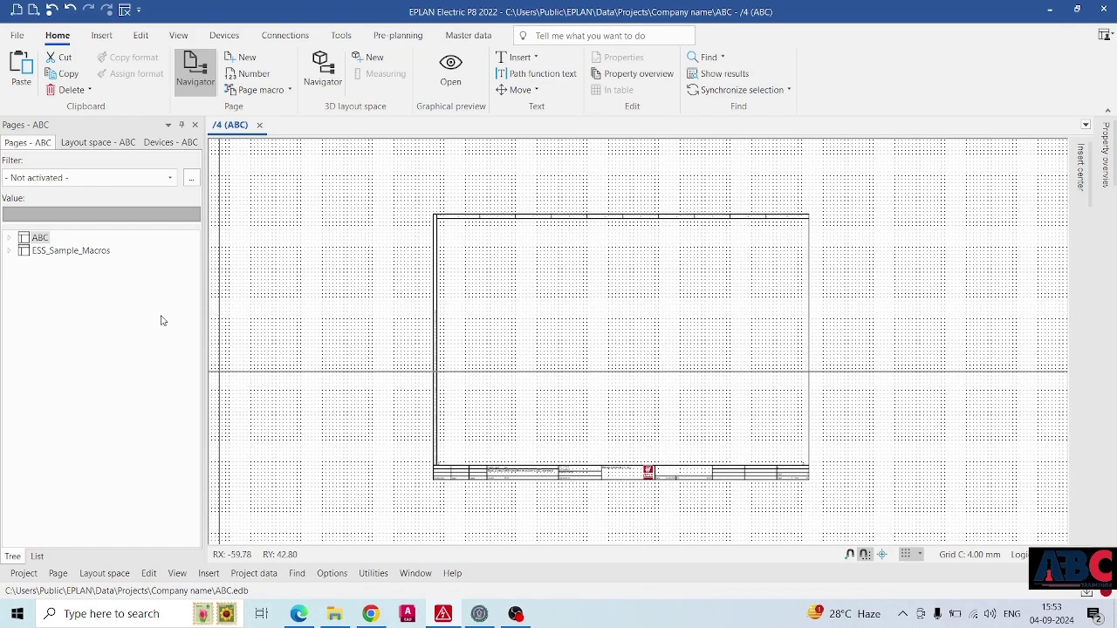
Create a new page named Tital in the ABC project.
double_click(25, 242)
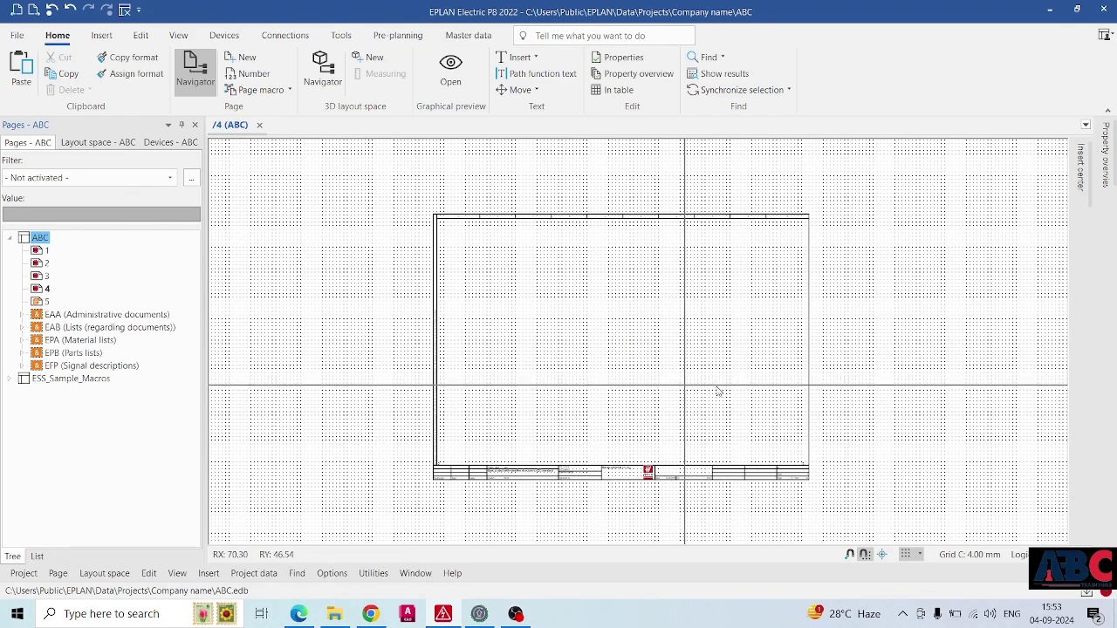
right_click(29, 241)
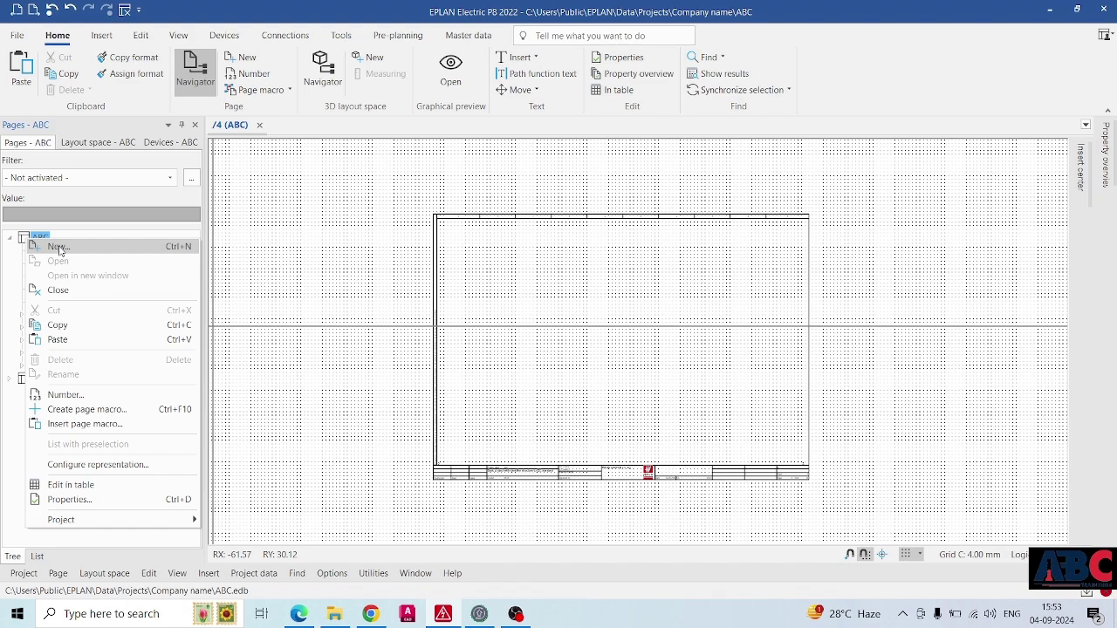
click(58, 248)
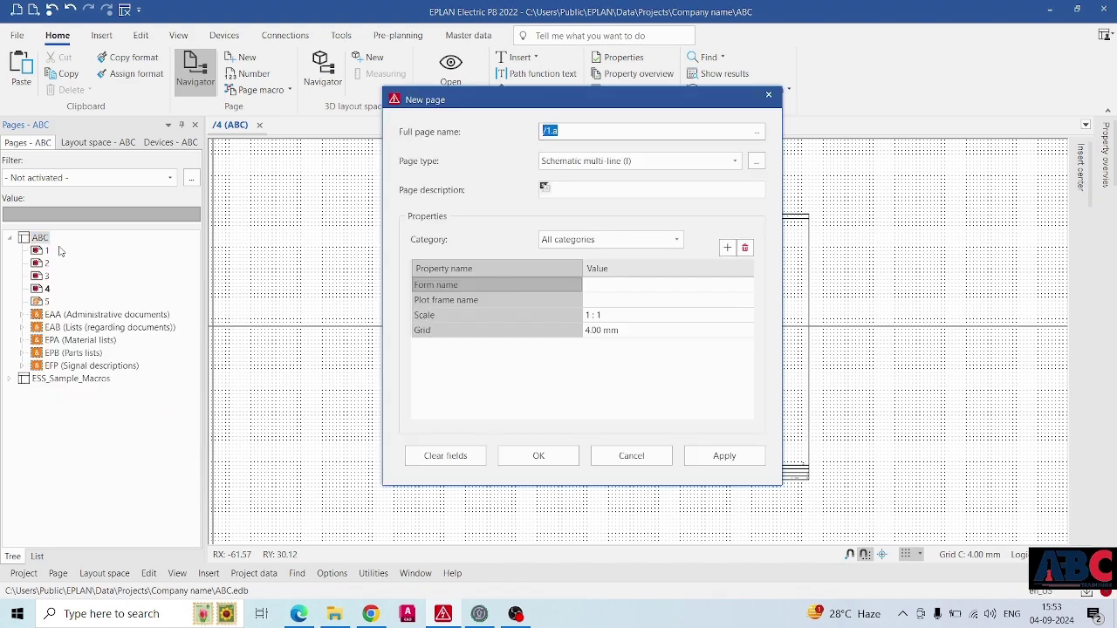
drag(501, 103, 482, 120)
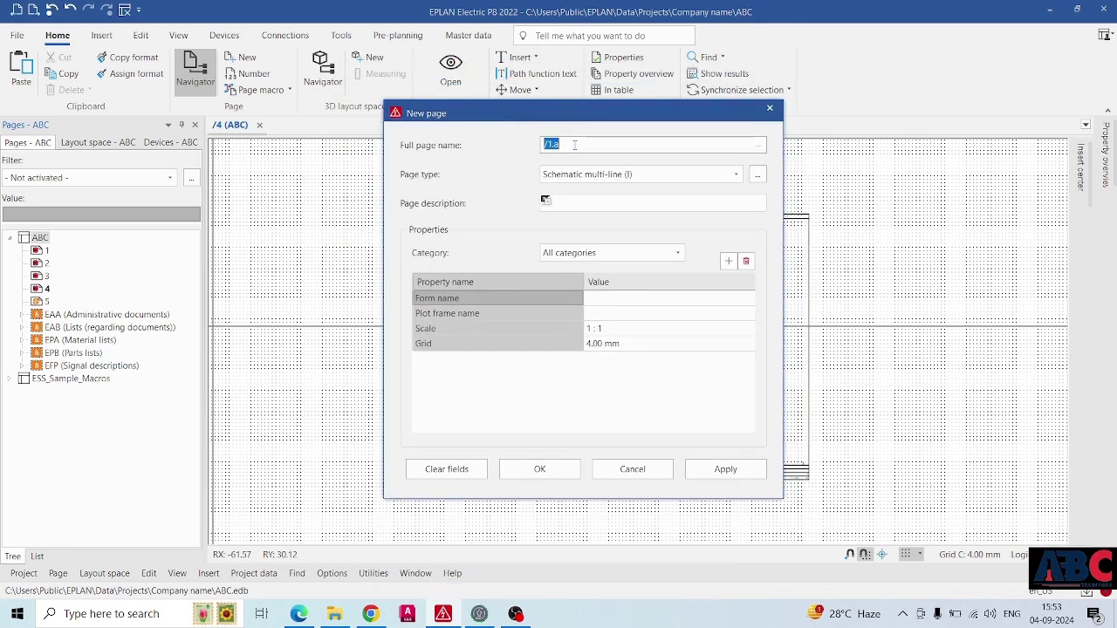
text(t)
key(BackSpace)
text(Ttal)
key(BackSpace)
key(BackSpace)
key(BackSpace)
text(ital)
key(Return)
key(p)
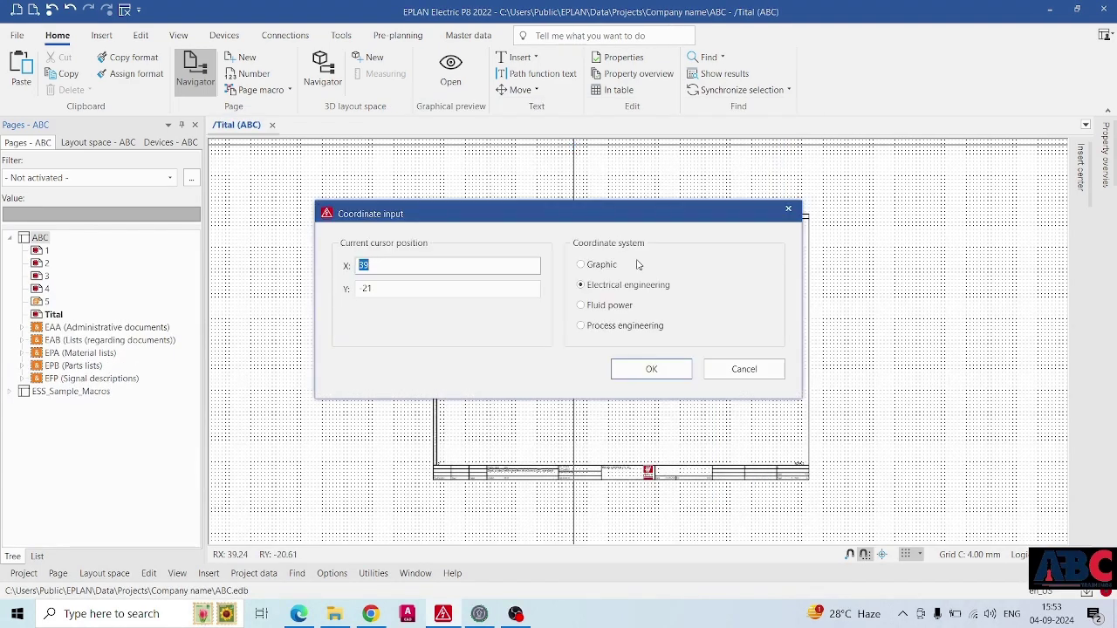
click(723, 371)
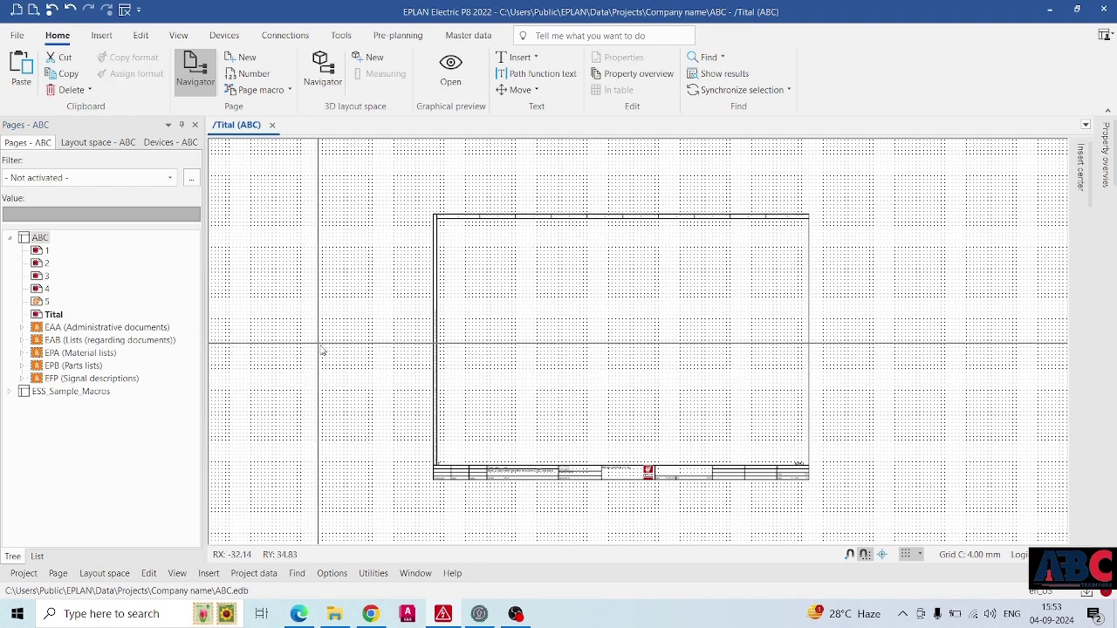
Change the page type of the Tital page to Title page / cover sheet (A) in its page properties.
click(43, 319)
right_click(44, 319)
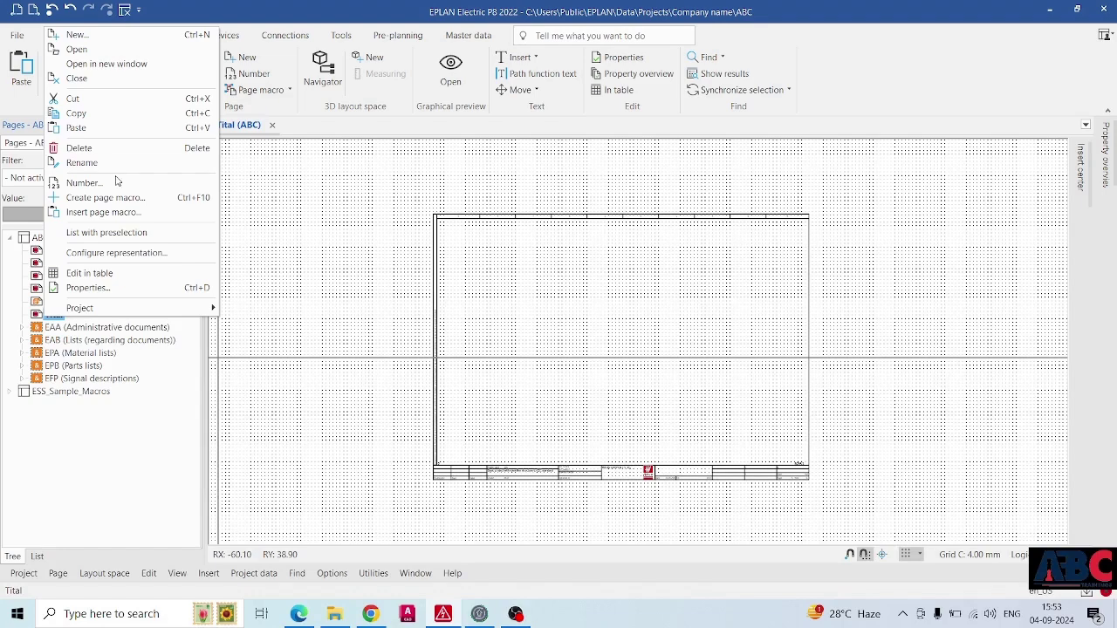
click(563, 341)
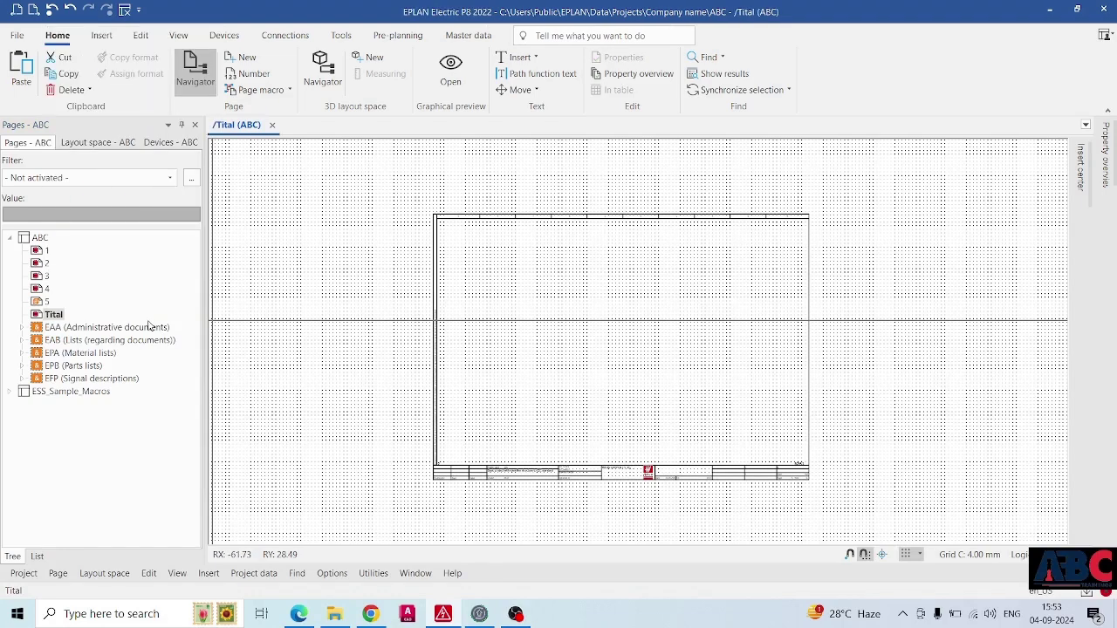
right_click(45, 318)
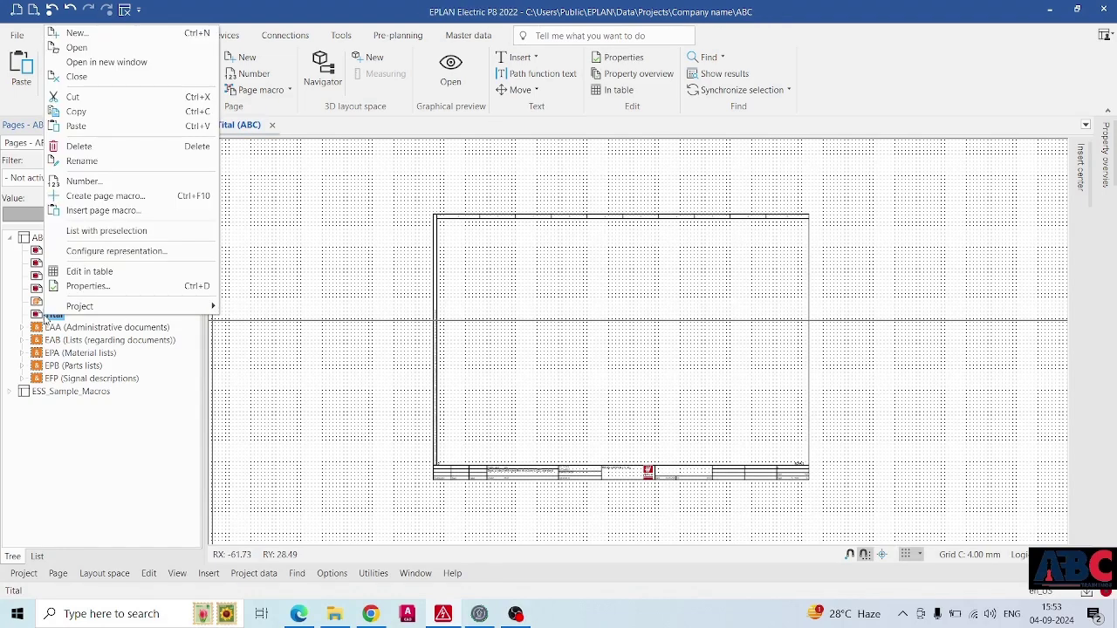
click(118, 287)
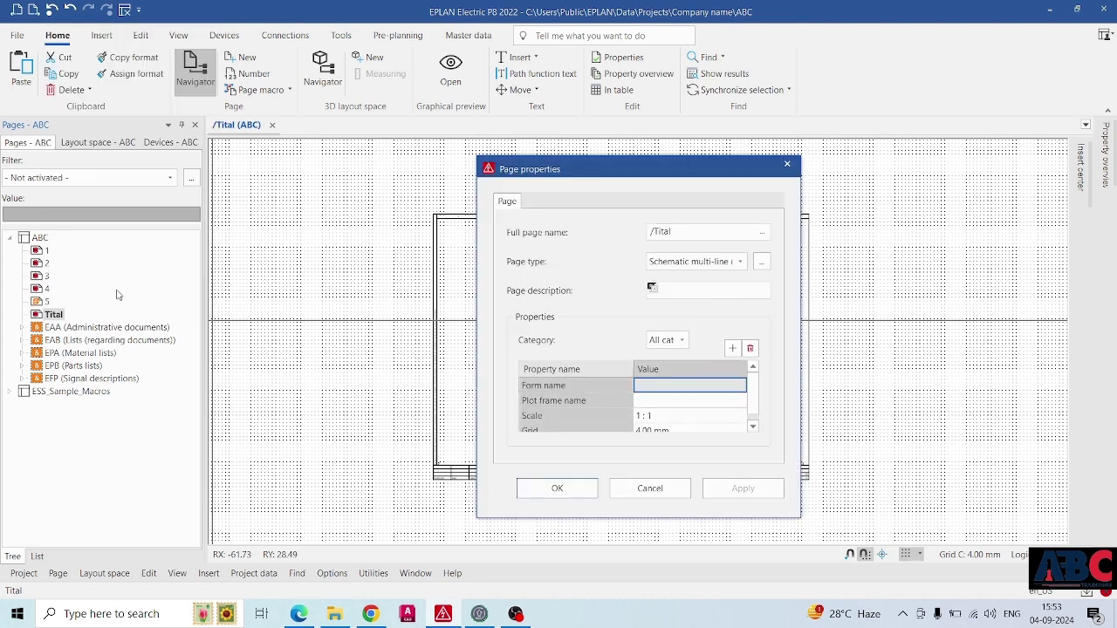
click(762, 264)
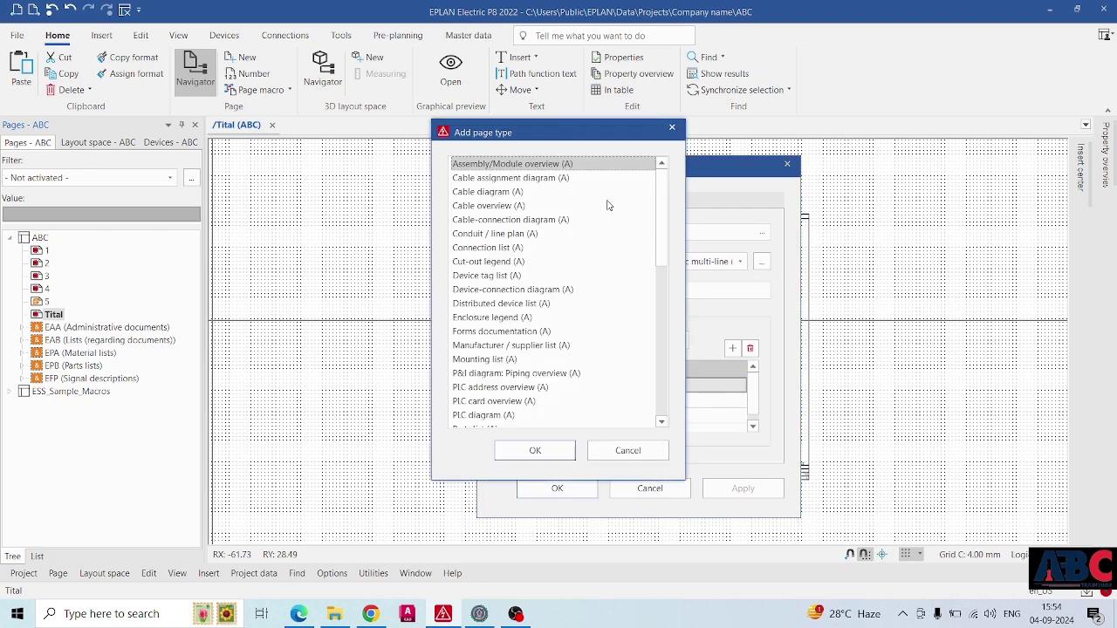
scroll(608, 206, down, 1)
scroll(609, 206, down, 9)
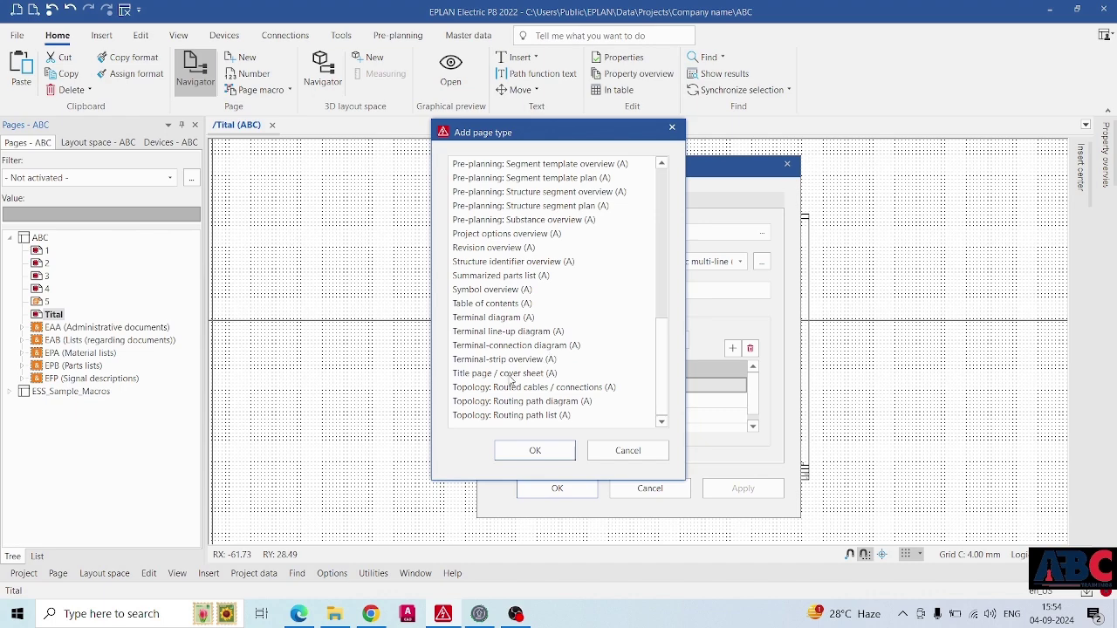
click(463, 378)
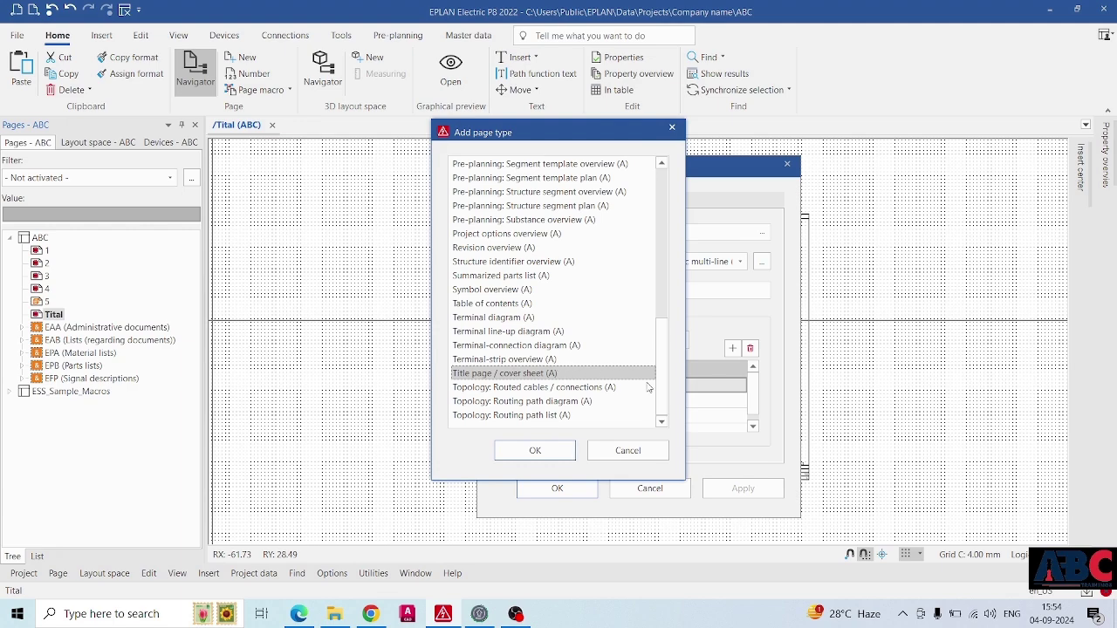
click(545, 455)
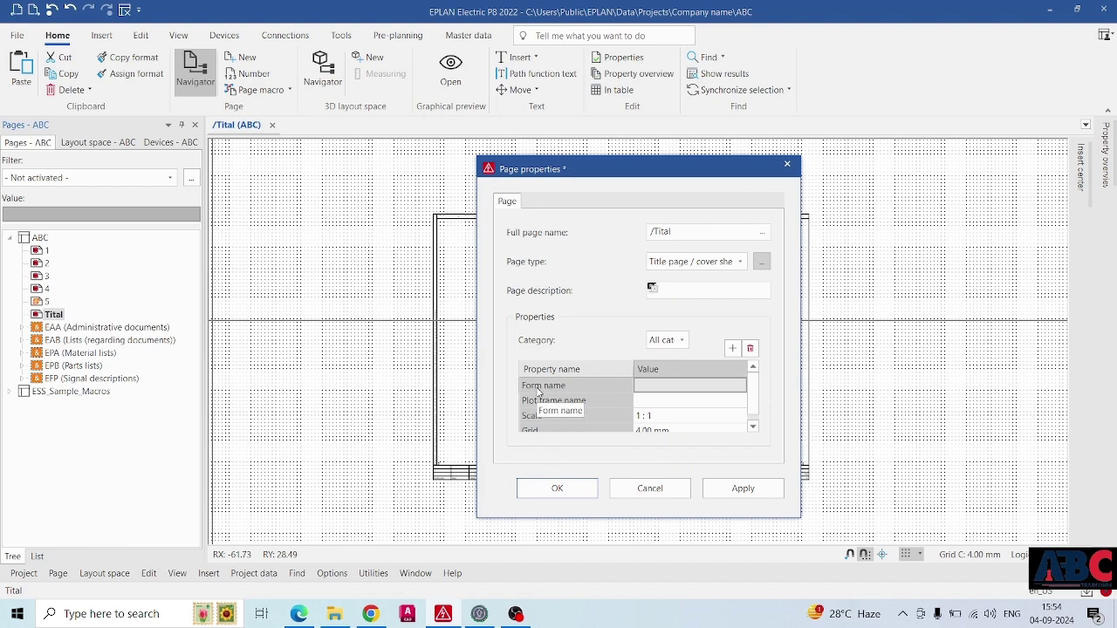
Browse the title page form files for the form name, and discard the page property changes.
click(650, 386)
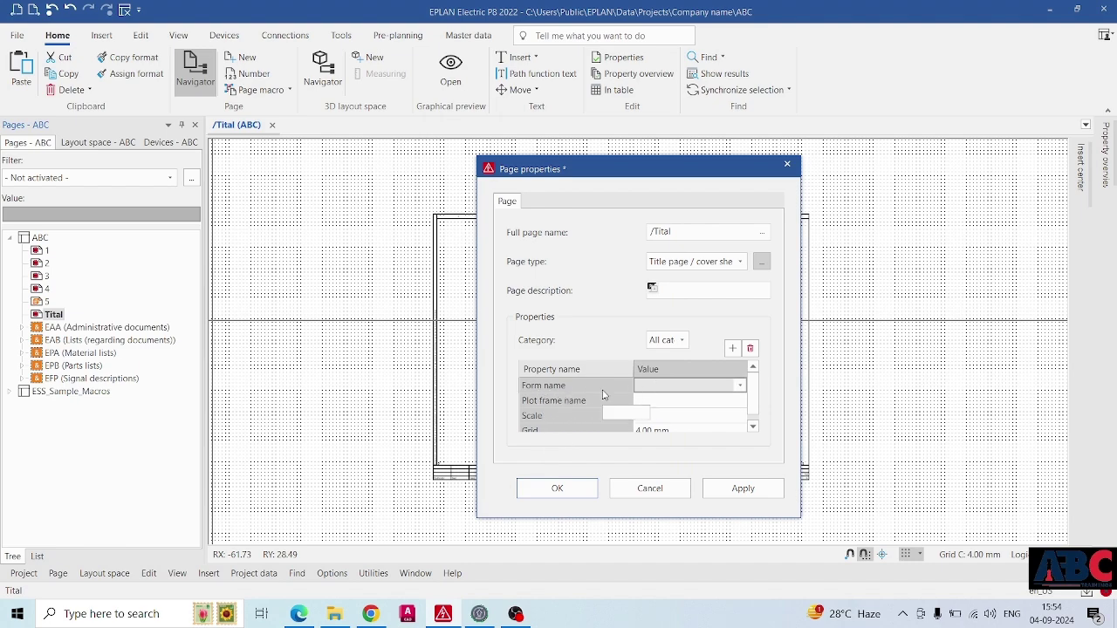
click(738, 386)
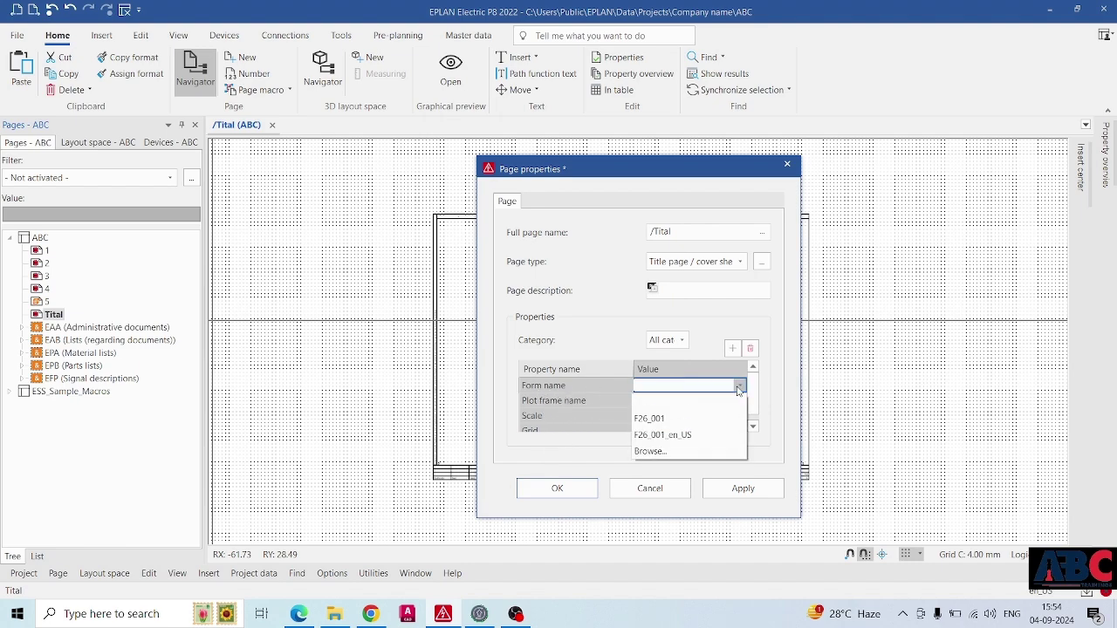
click(647, 452)
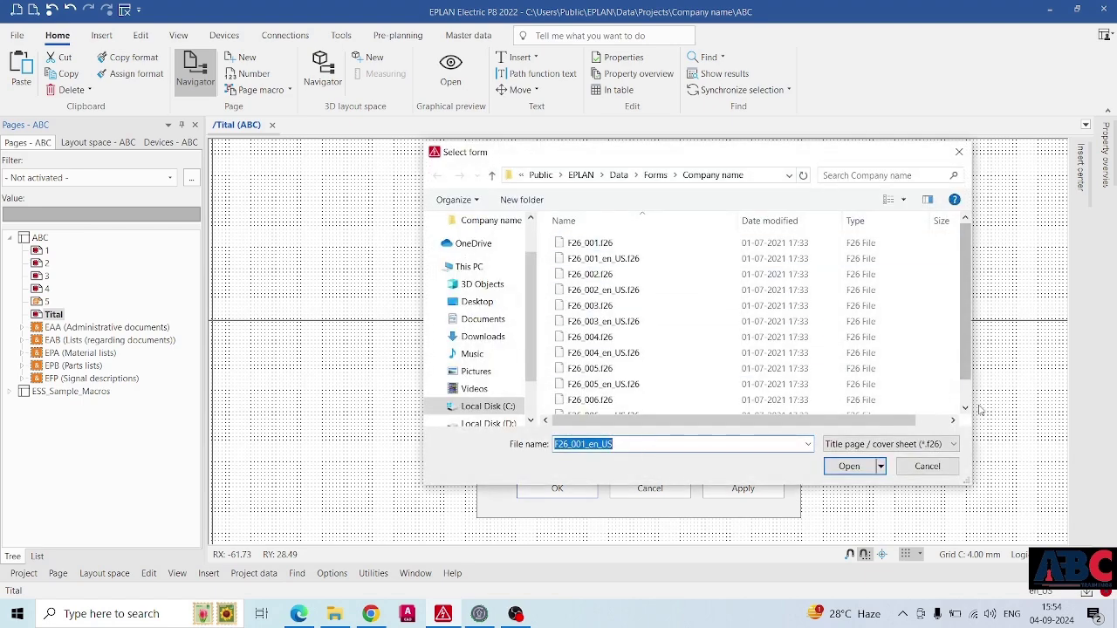
drag(972, 423, 1005, 424)
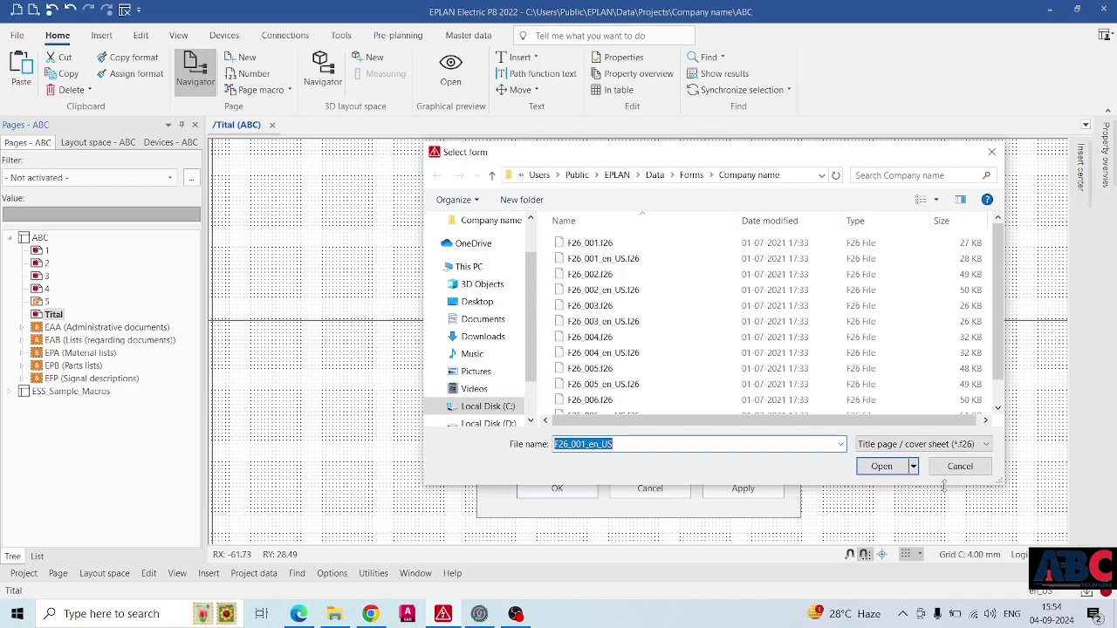
click(971, 467)
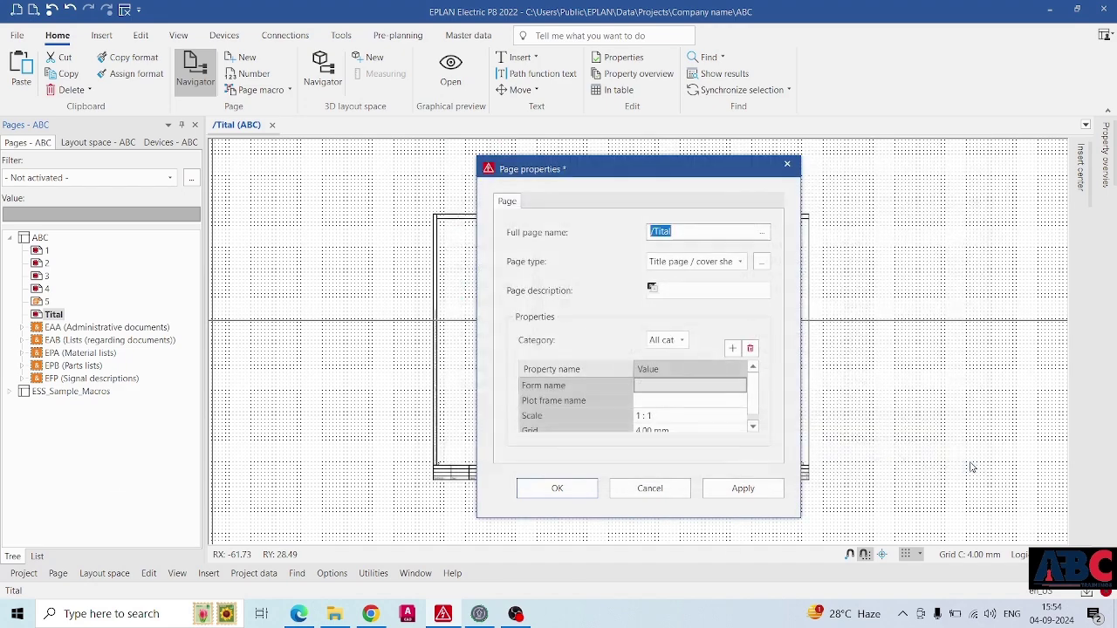
click(785, 169)
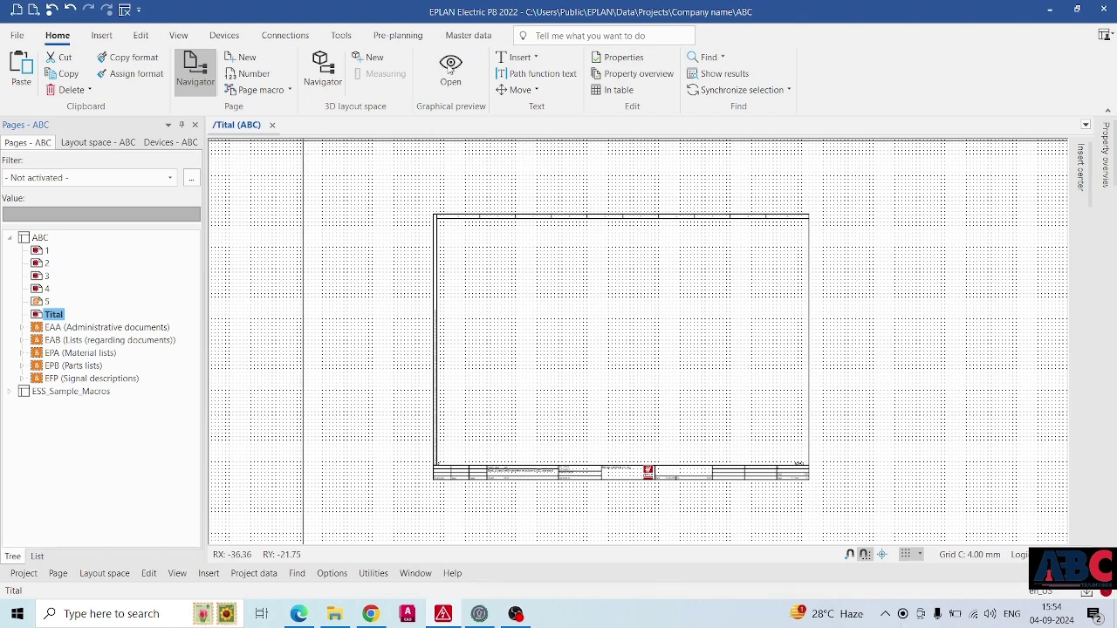
Show the graphical preview and open the form file selection for the Tital page's form name.
click(450, 70)
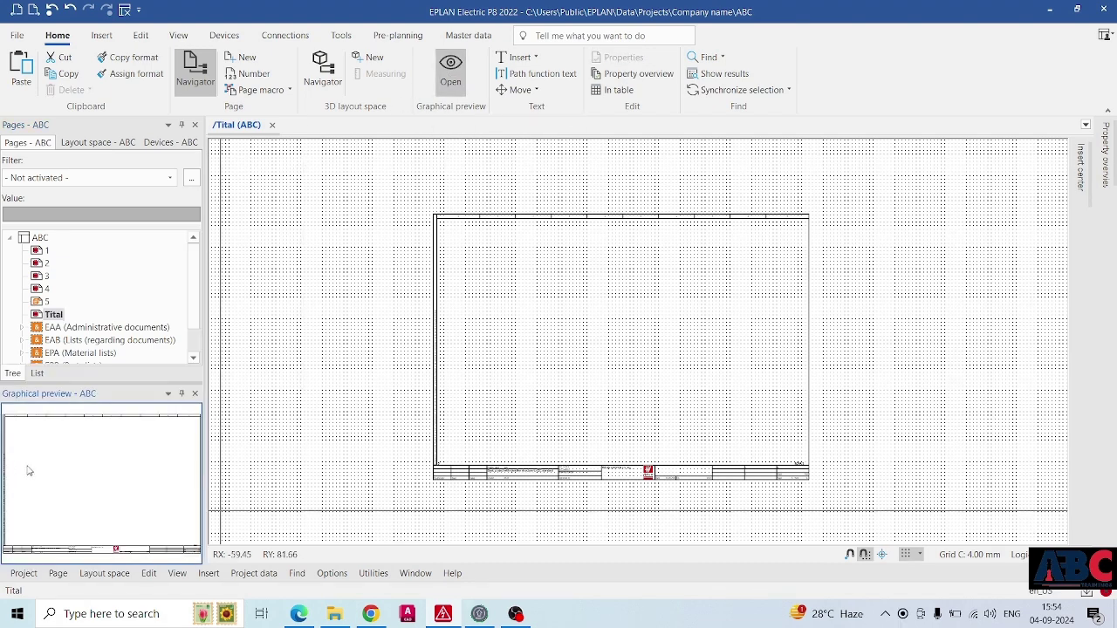
click(59, 316)
right_click(60, 316)
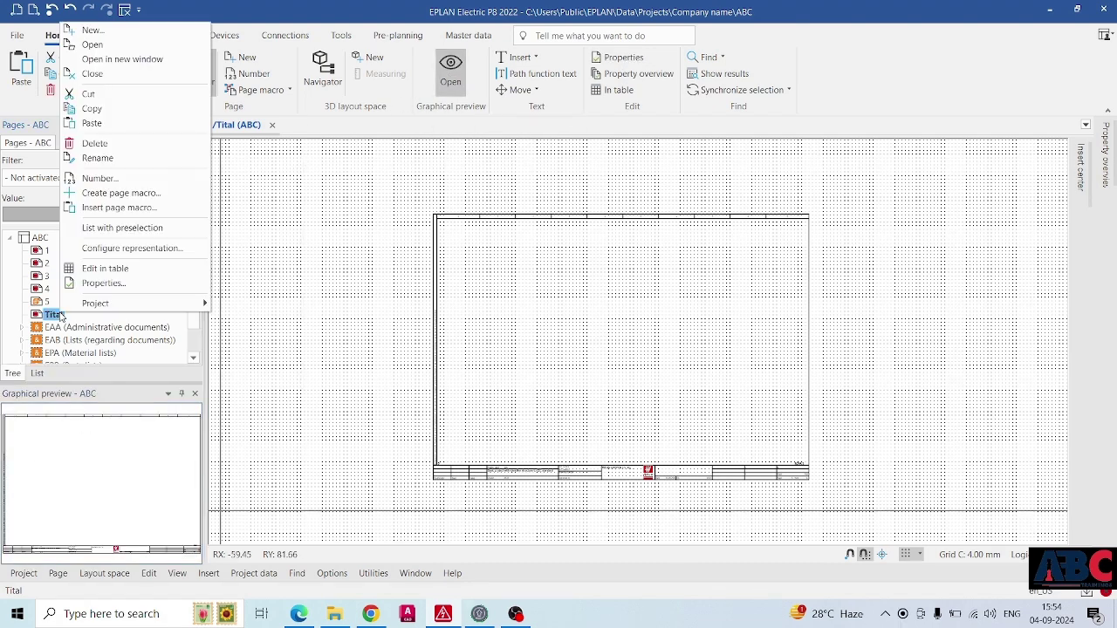
click(98, 288)
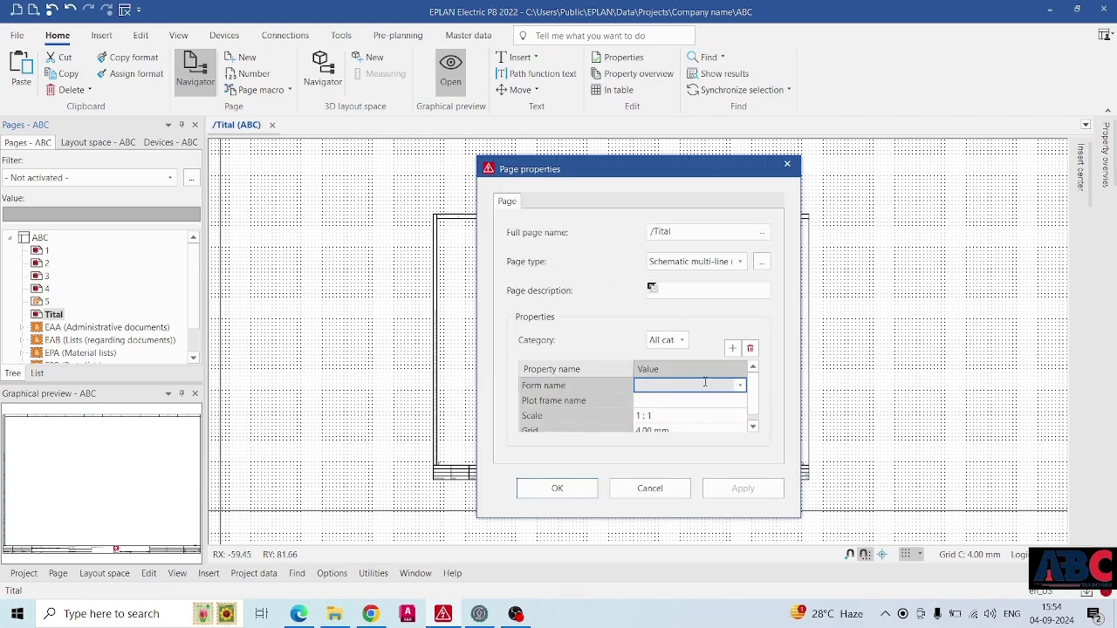
click(731, 389)
click(739, 385)
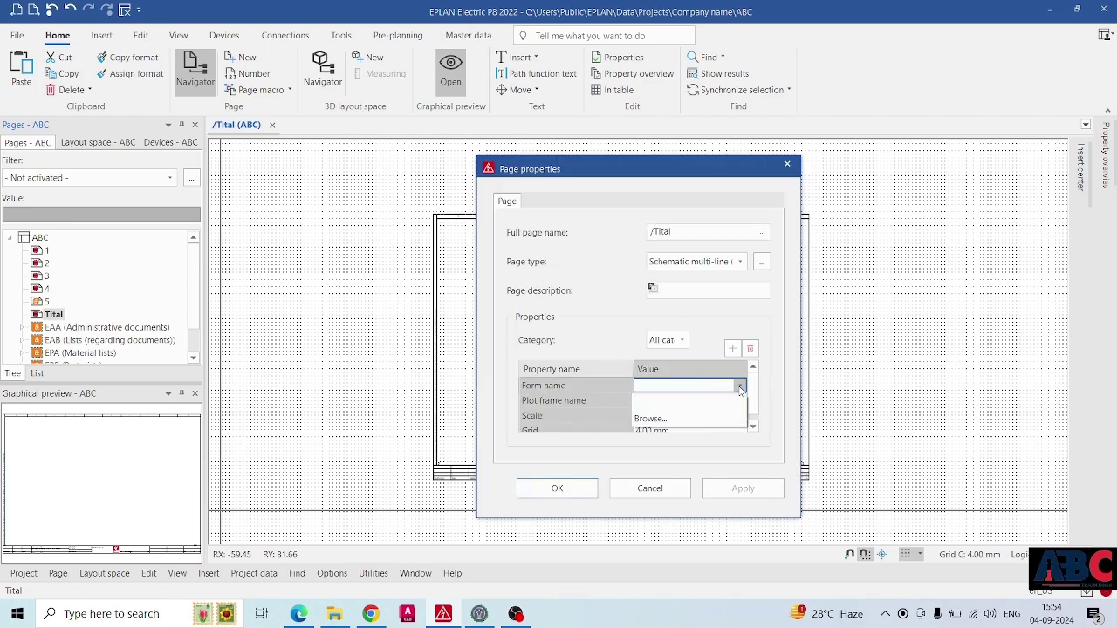
click(672, 423)
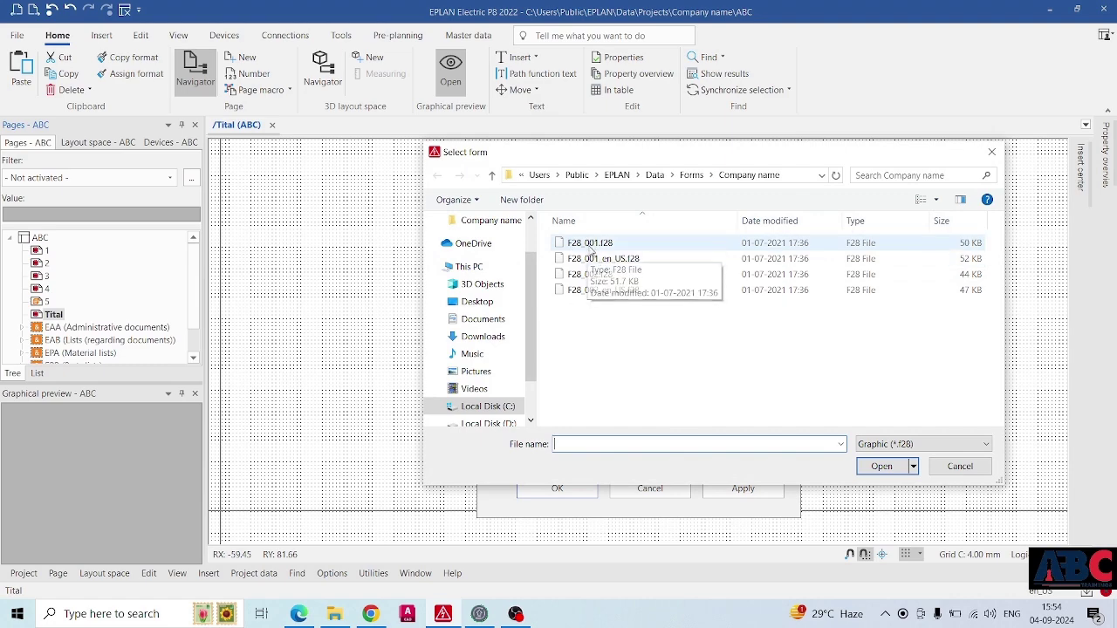
Preview the forms F28_001, F28_001_en_US, F28_002 and F28_002_en_US, and close the form selection without choosing one.
click(591, 247)
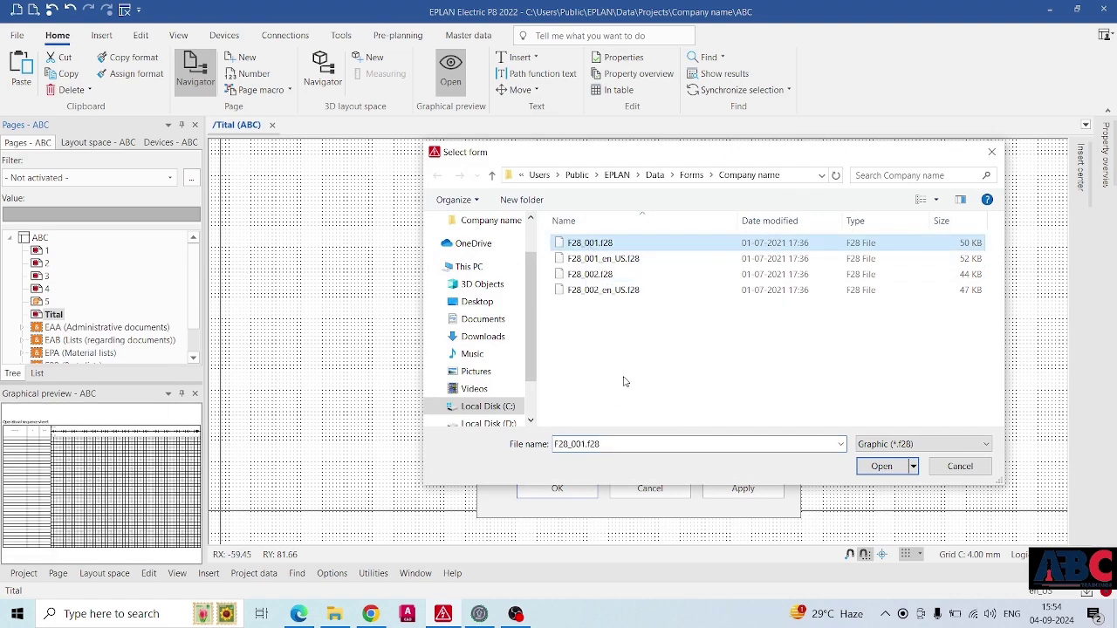
click(568, 260)
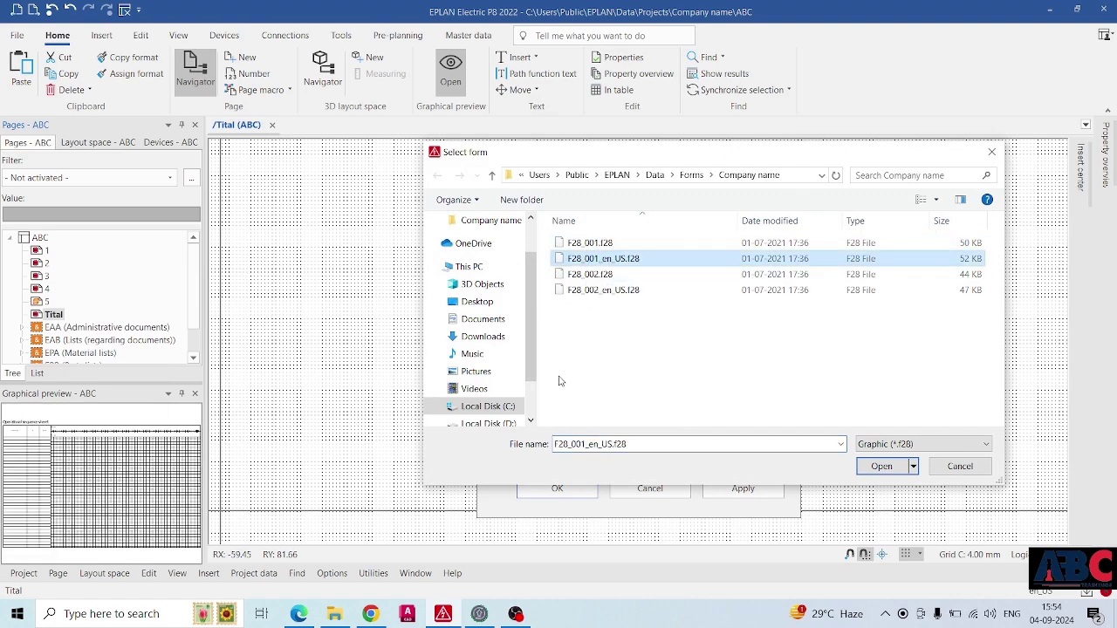
click(585, 274)
click(584, 291)
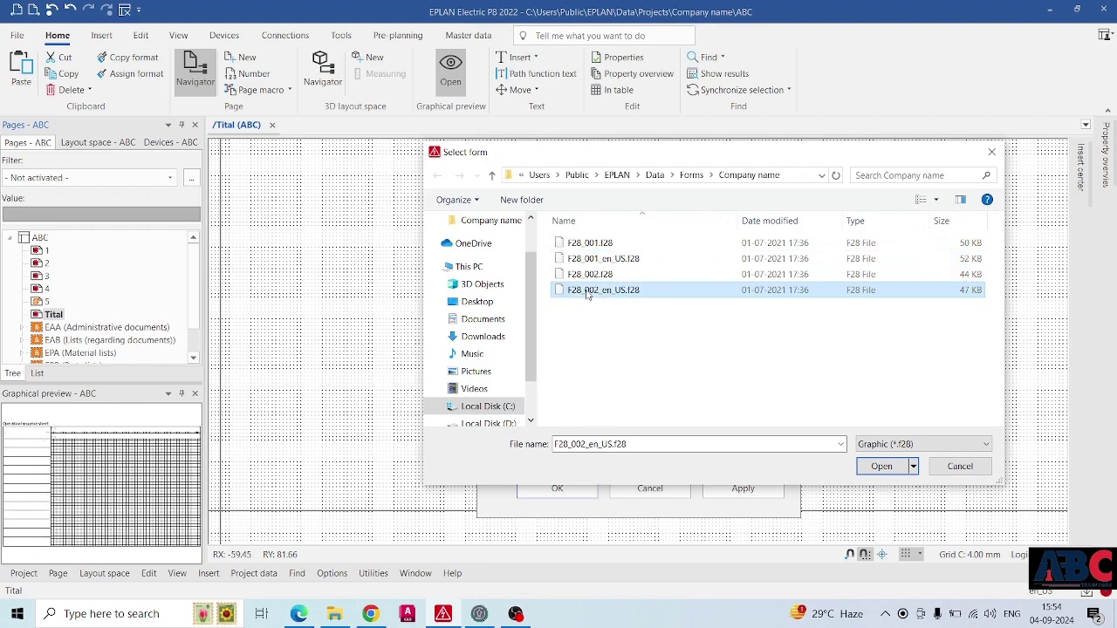
click(992, 154)
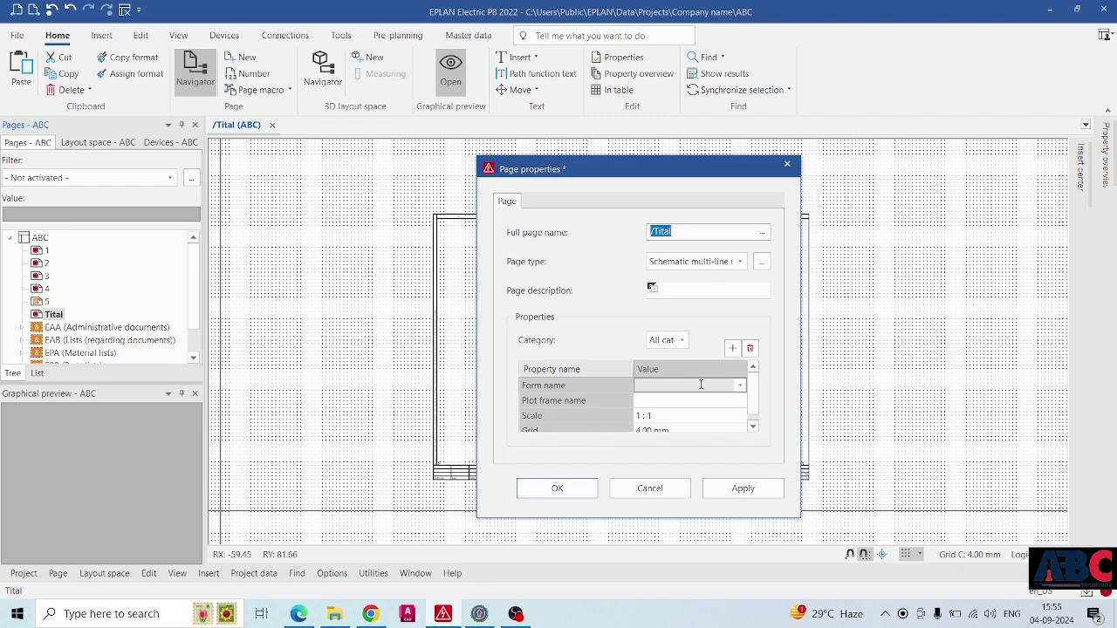
Preview the available F28 form files and set the Tital page's form name to F28_002_en_US.
click(718, 387)
click(740, 386)
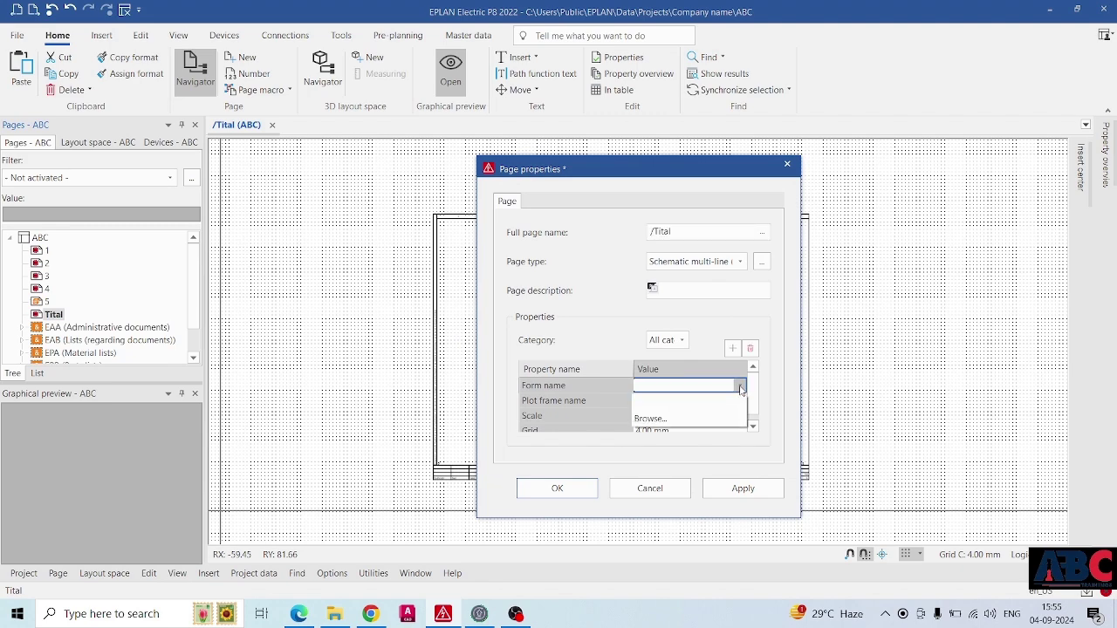
click(650, 420)
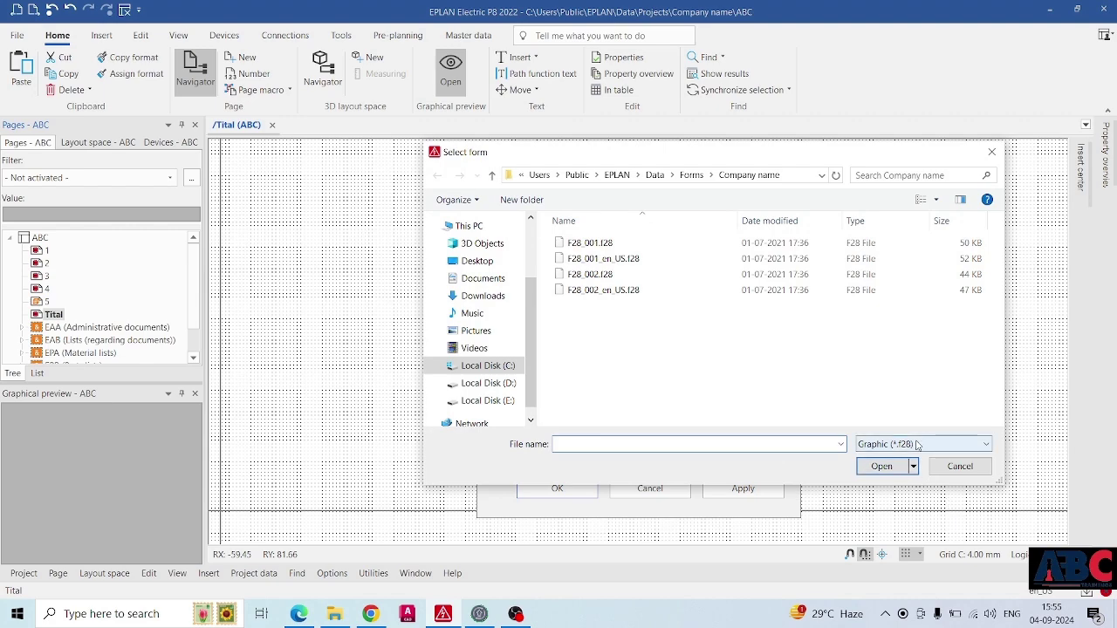
click(918, 446)
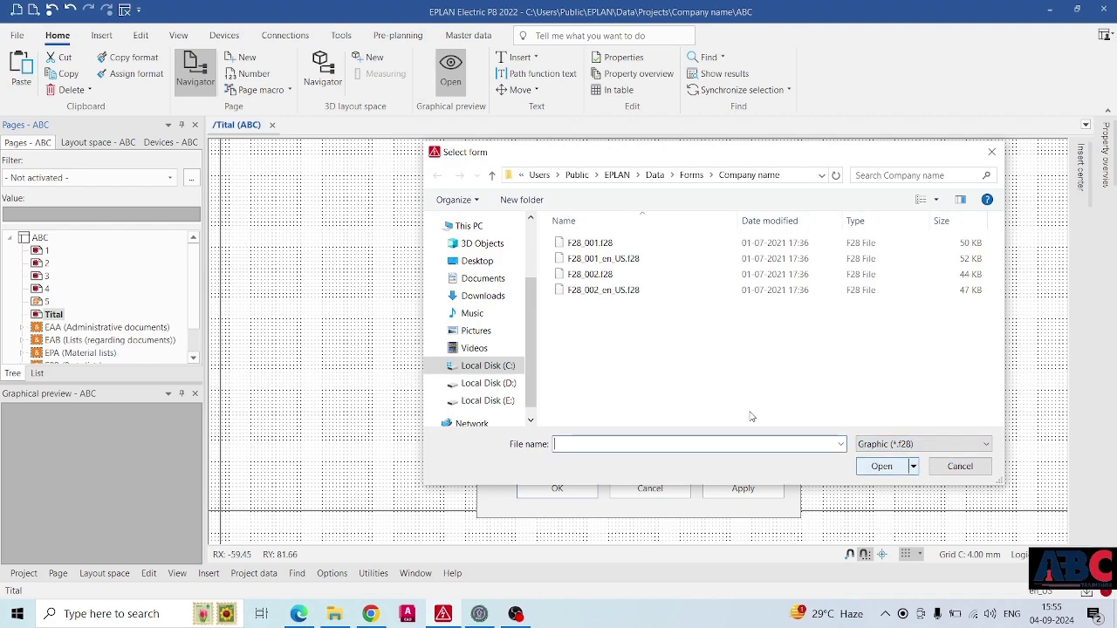
click(597, 259)
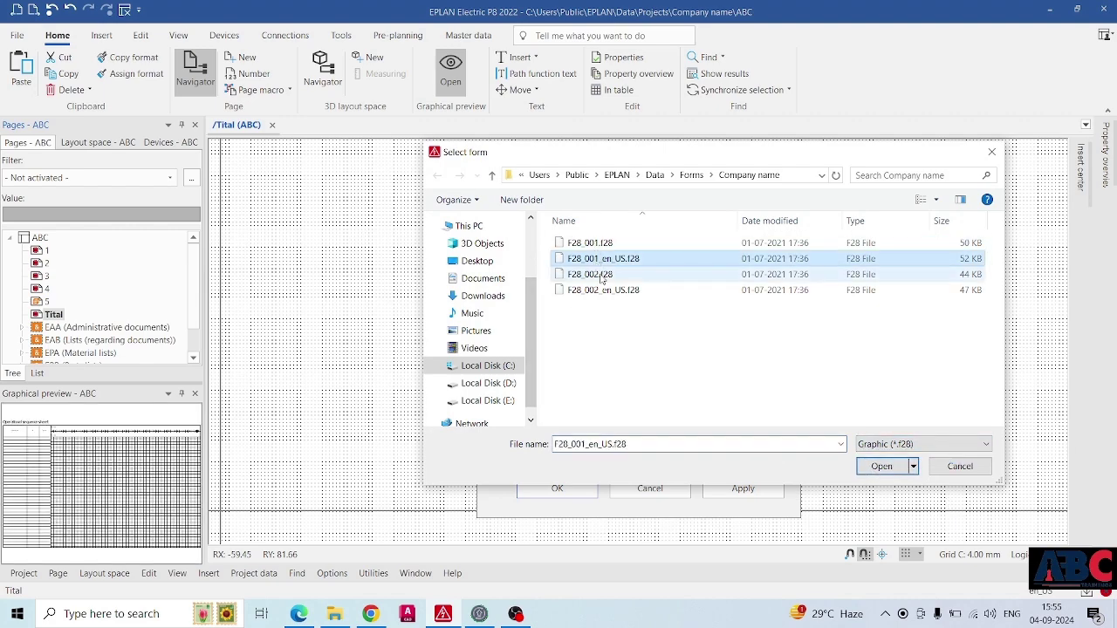
click(594, 275)
click(599, 290)
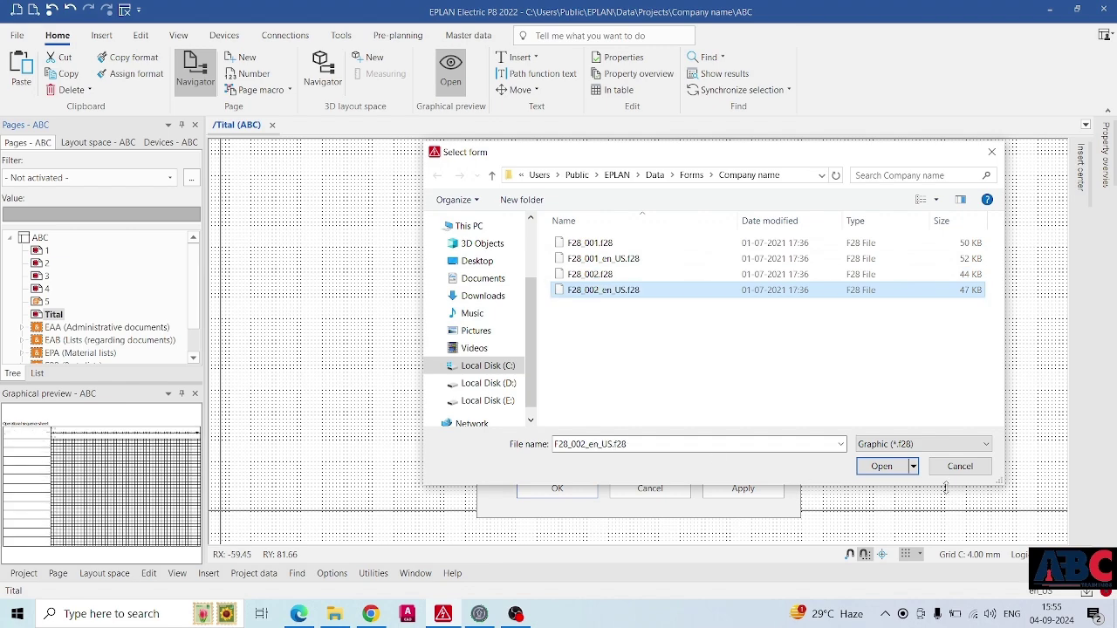
click(881, 466)
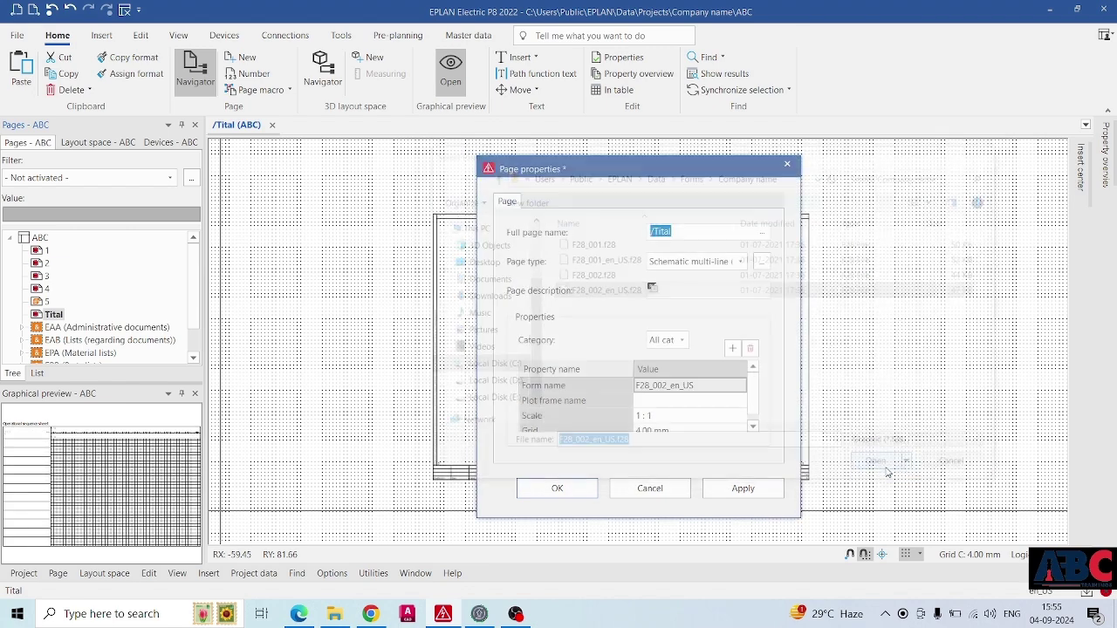
Set the Tital page's plot frame name to FN1_013.
click(666, 403)
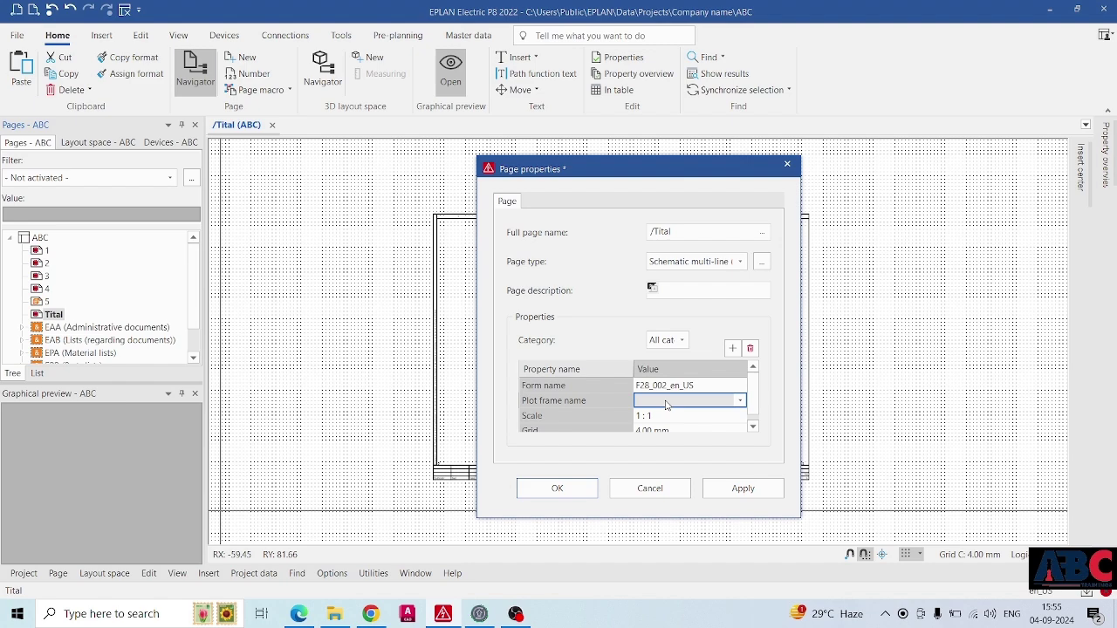
click(739, 403)
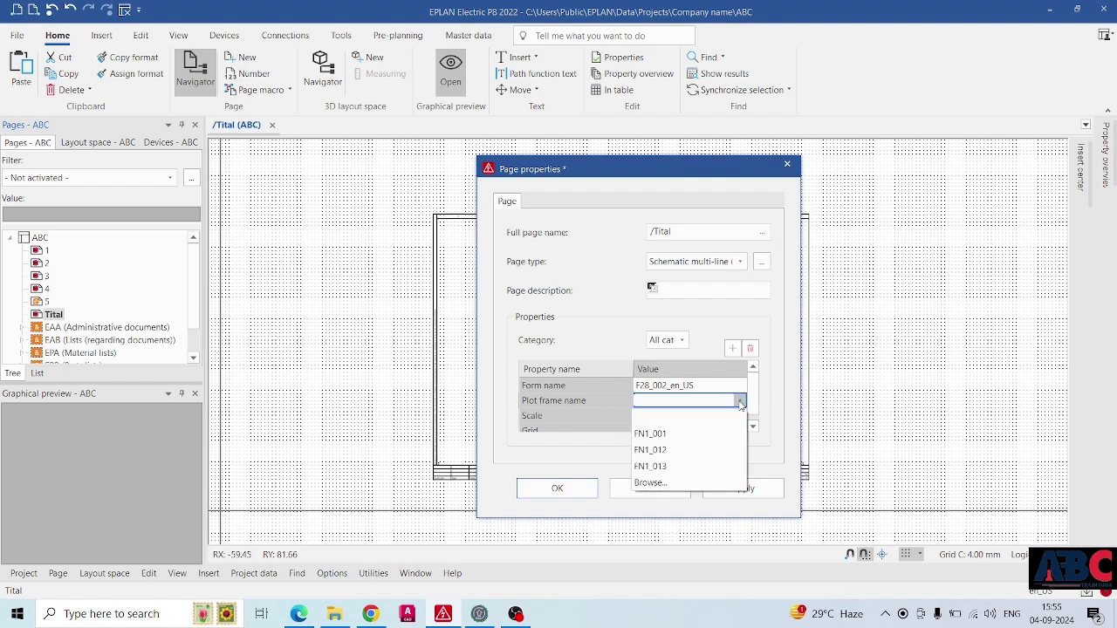
click(658, 467)
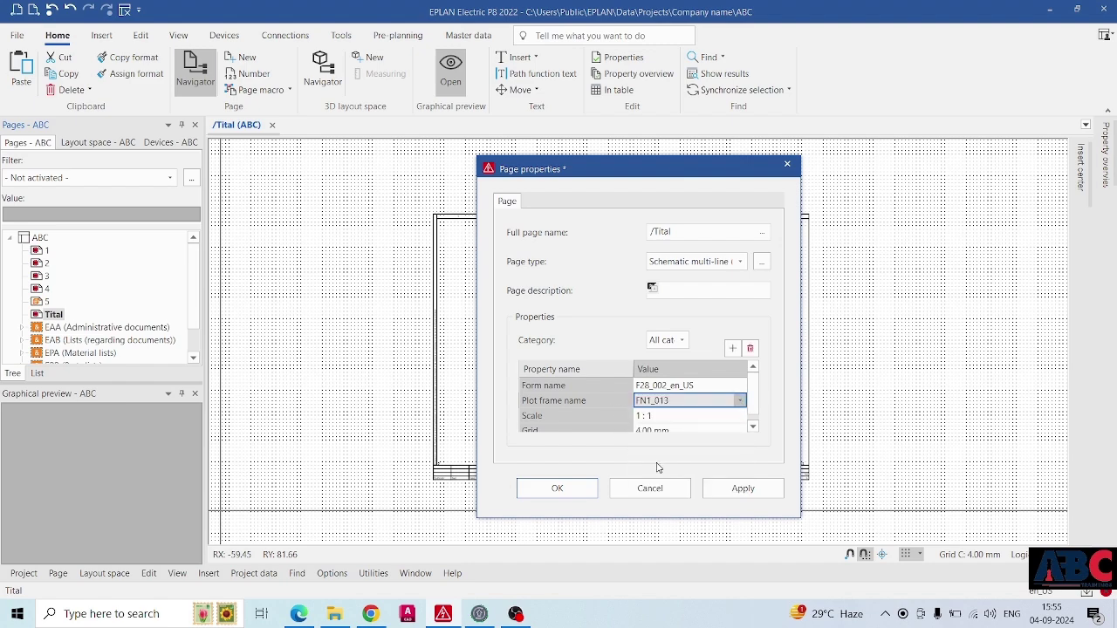
Preview several plot frame files, set the Tital page's plot frame to FN1_012, and accept the page properties.
click(738, 403)
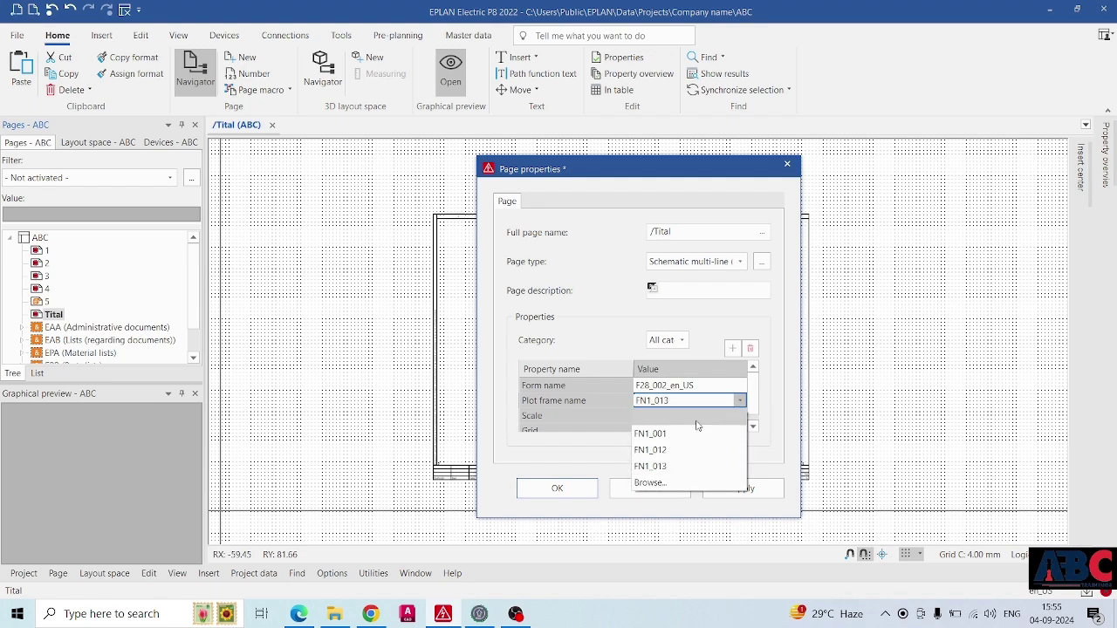
click(663, 478)
click(599, 244)
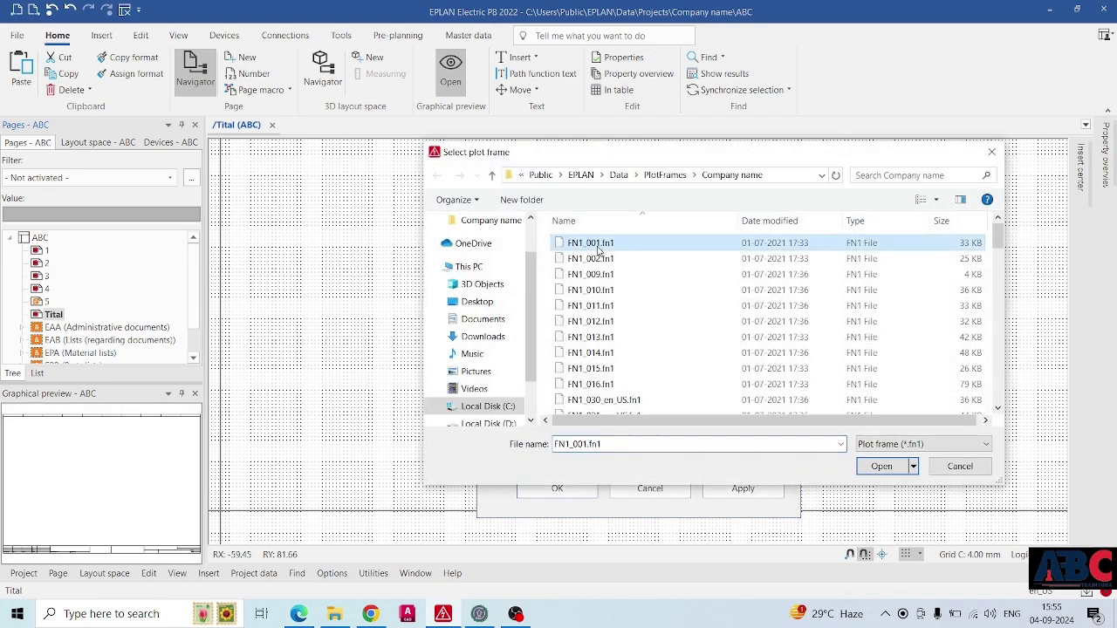
click(594, 261)
click(596, 276)
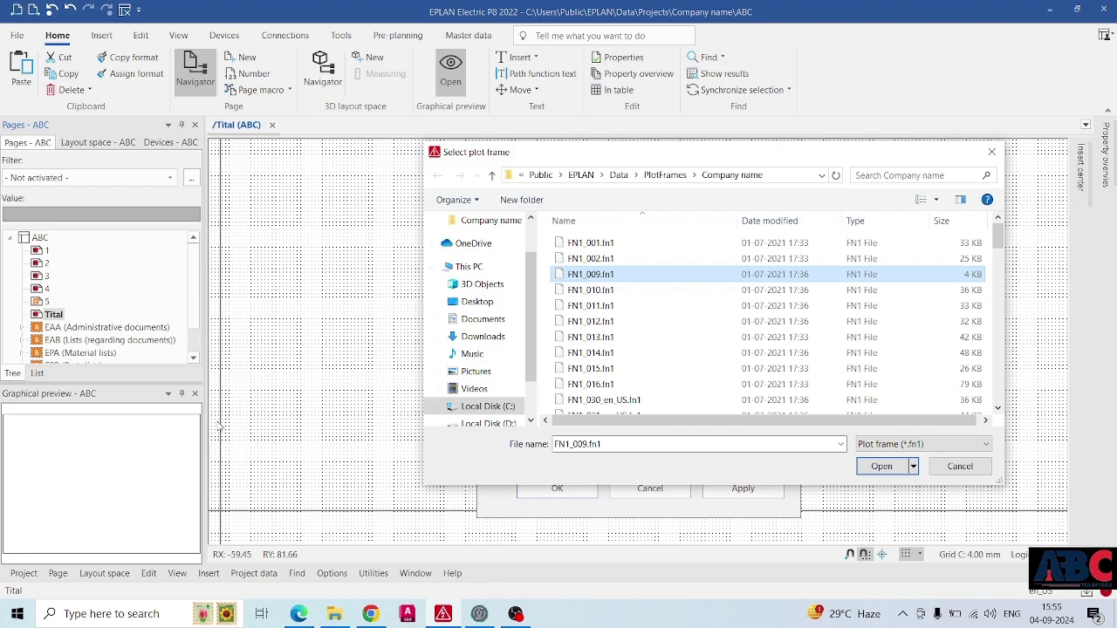
click(591, 307)
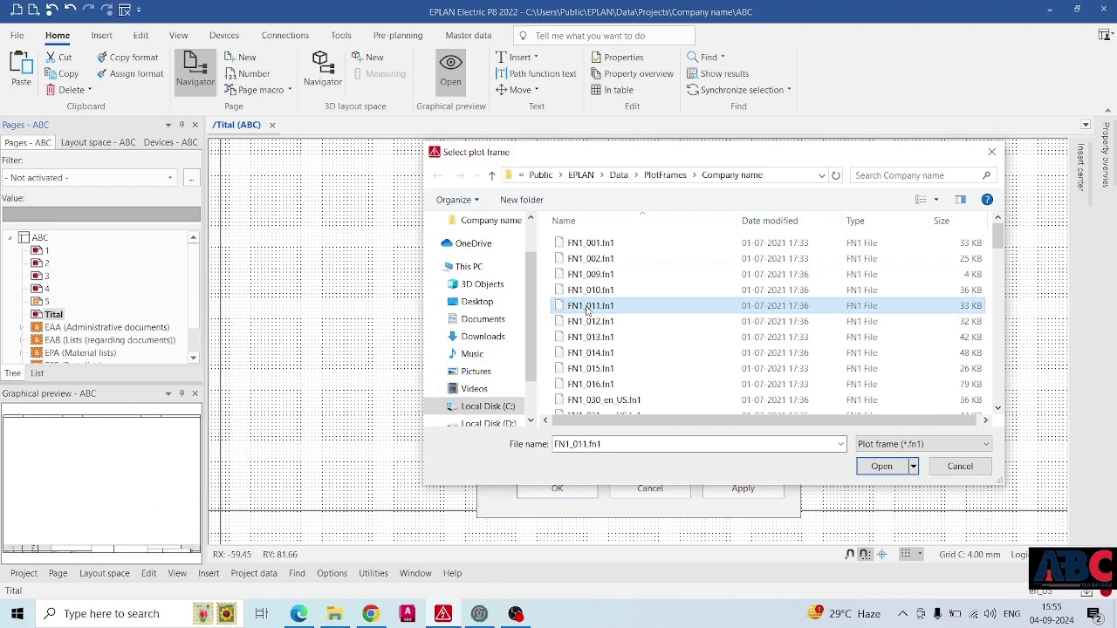
click(592, 322)
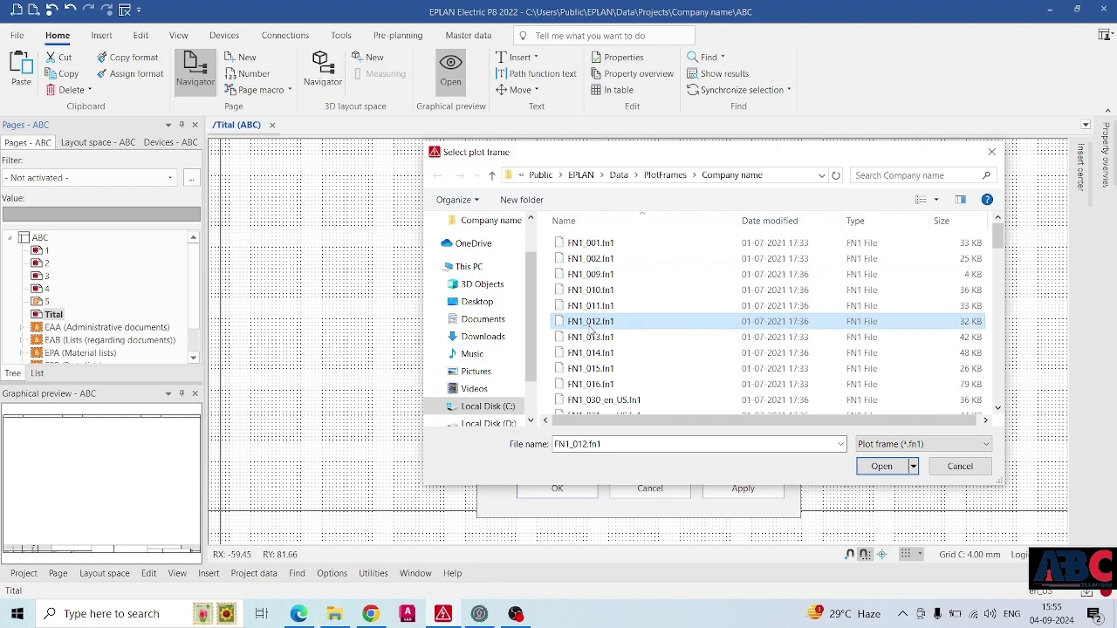
click(882, 467)
click(569, 488)
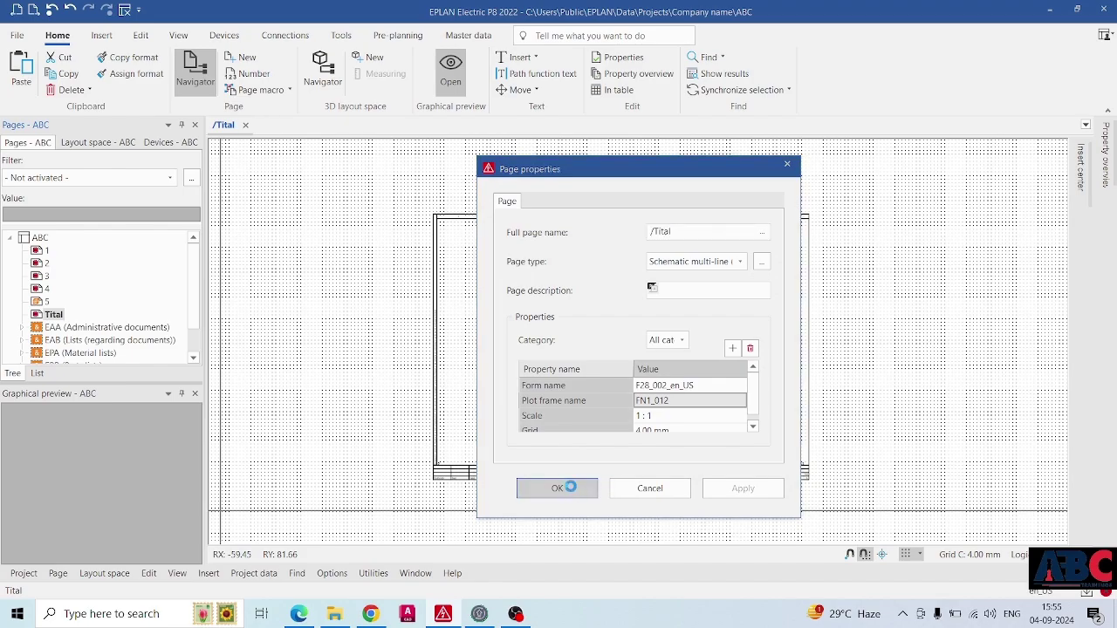
Examine how the operational sequence sheet form and the plot frame are laid out on the Tital page.
scroll(700, 427, down, 3)
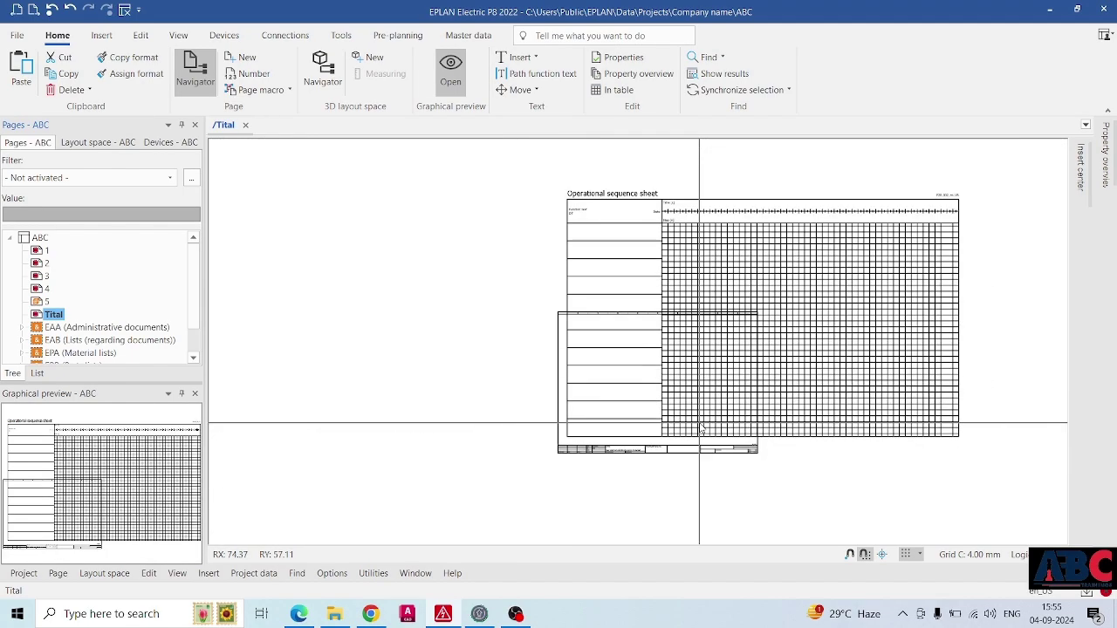
scroll(545, 336, up, 2)
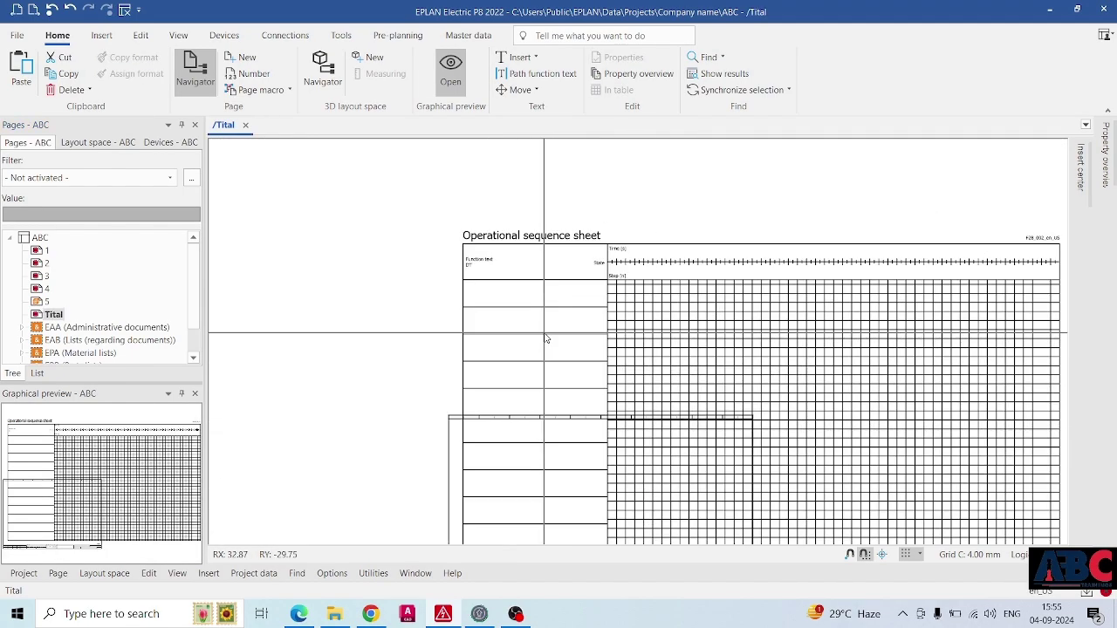
scroll(547, 339, up, 2)
scroll(641, 457, down, 3)
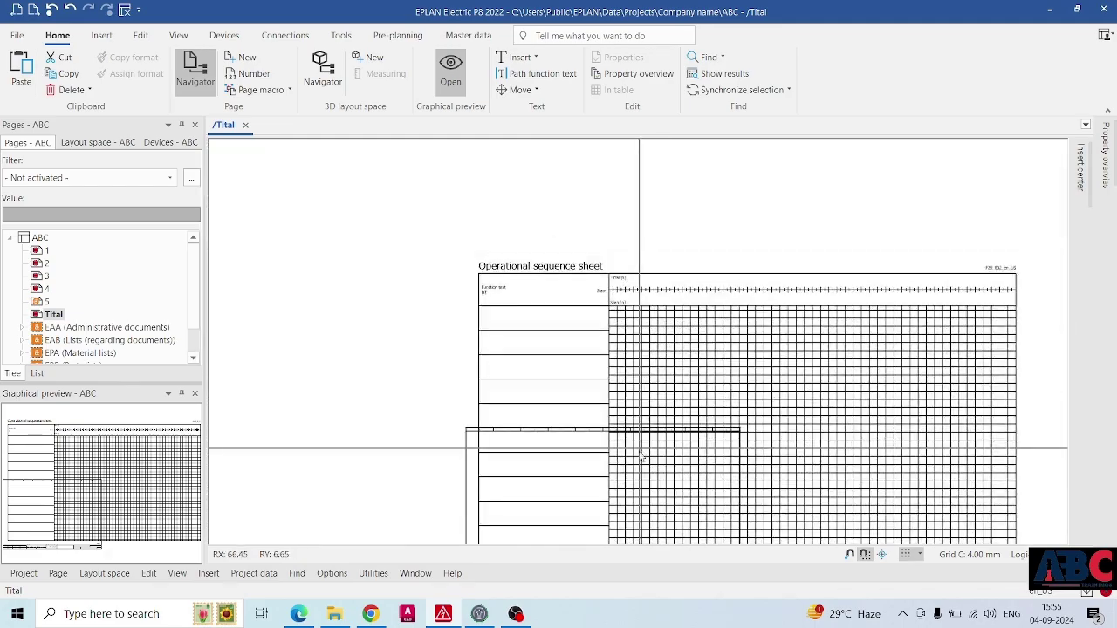
middle_drag(626, 510, 580, 268)
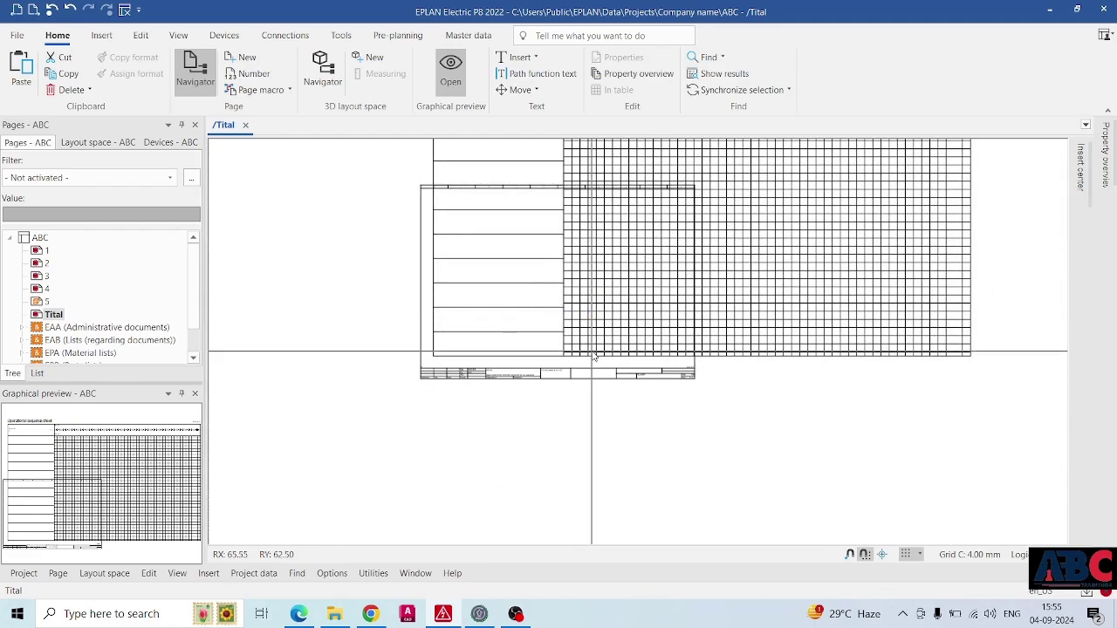
scroll(593, 356, up, 2)
scroll(594, 356, down, 3)
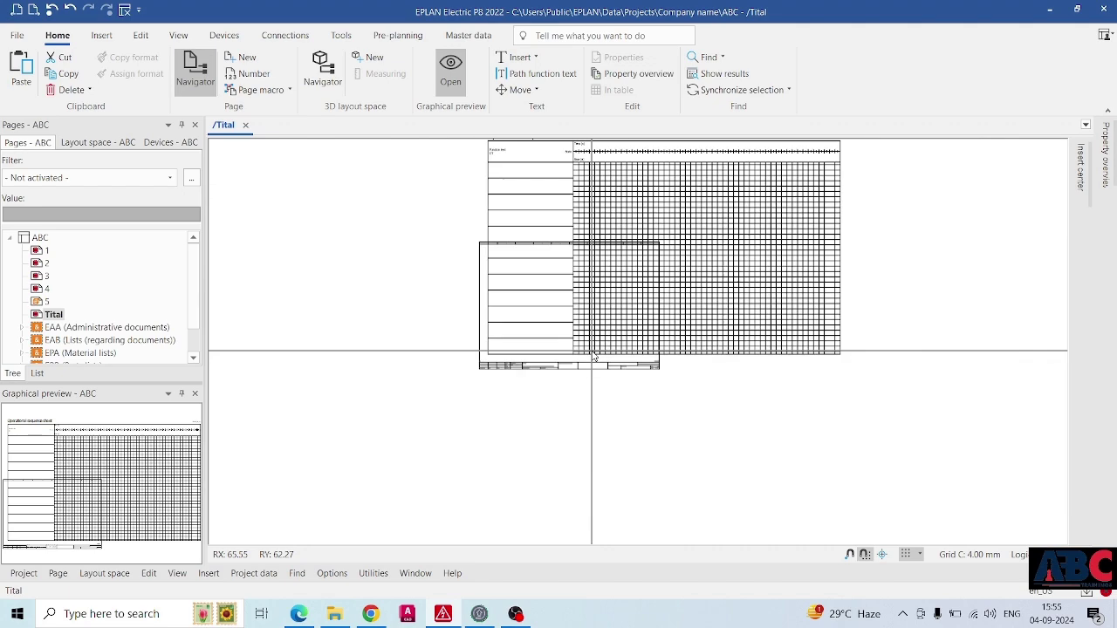
scroll(593, 355, down, 1)
middle_drag(592, 369, 590, 418)
scroll(481, 366, up, 4)
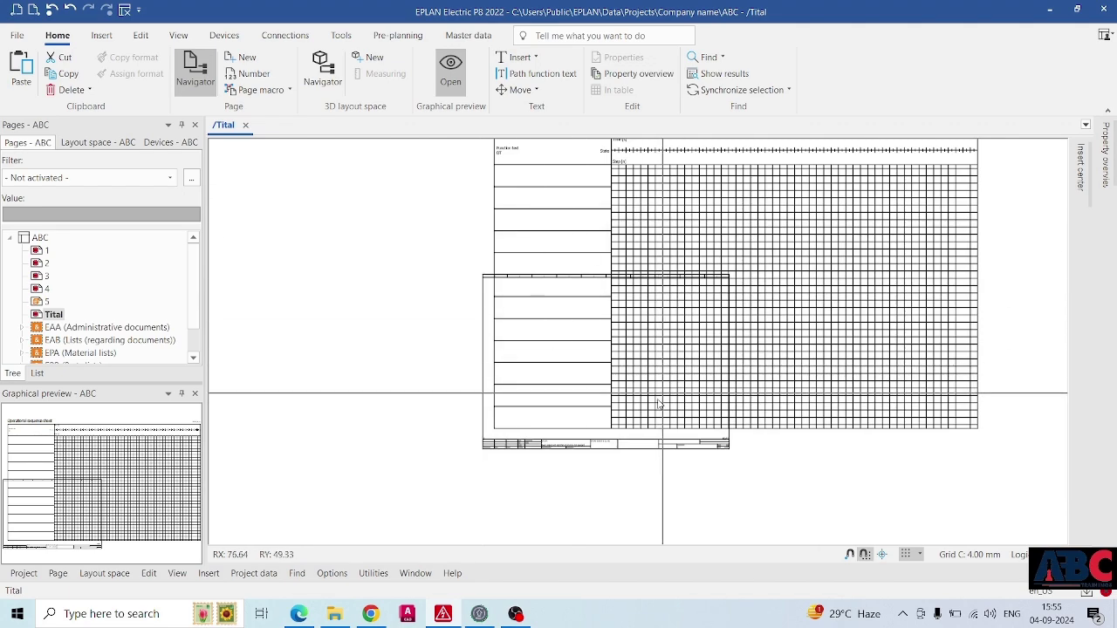
scroll(659, 405, down, 1)
mouse_move(729, 309)
middle_down()
mouse_move(707, 424)
mouse_move(718, 319)
middle_up()
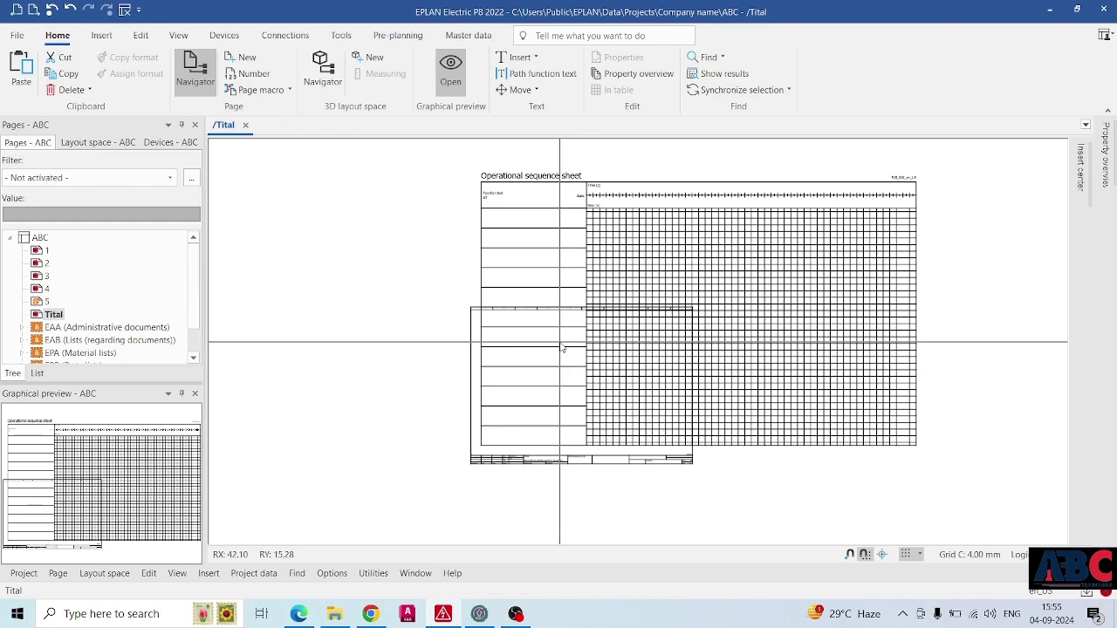
Start a new page in the ABC project named "table of content" with the page type Table of contents (A).
right_click(36, 241)
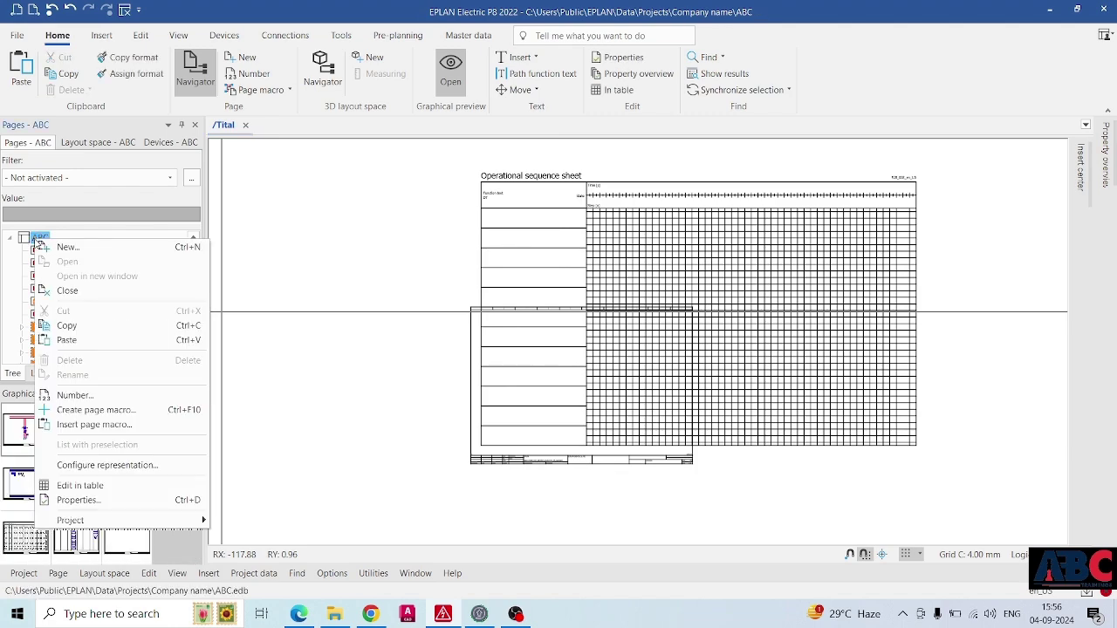
click(86, 250)
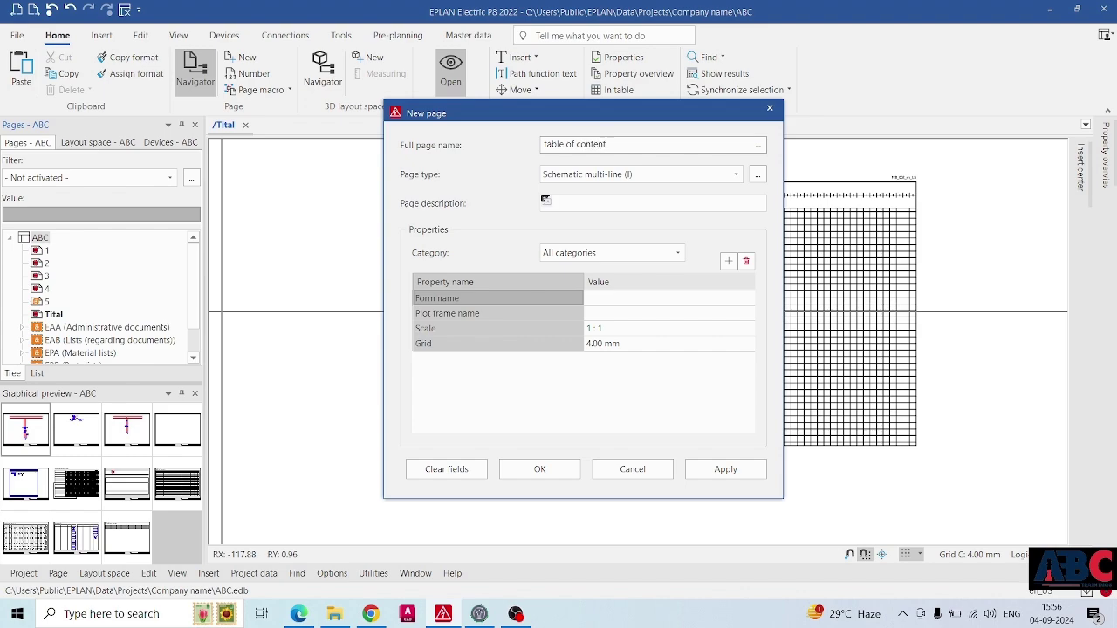
click(593, 204)
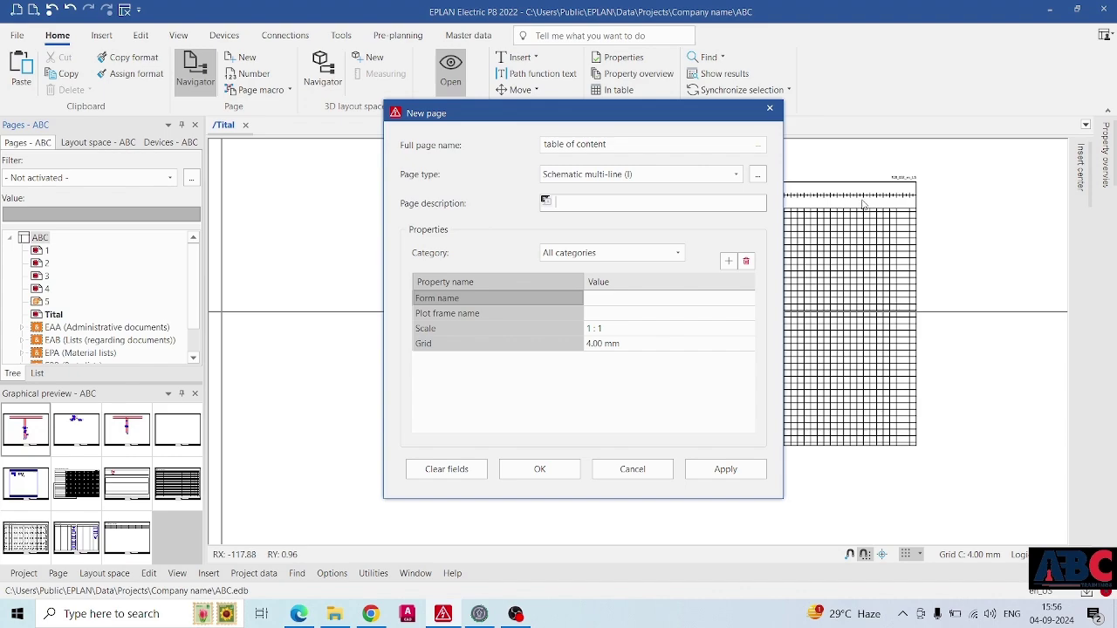
click(758, 176)
scroll(583, 310, down, 10)
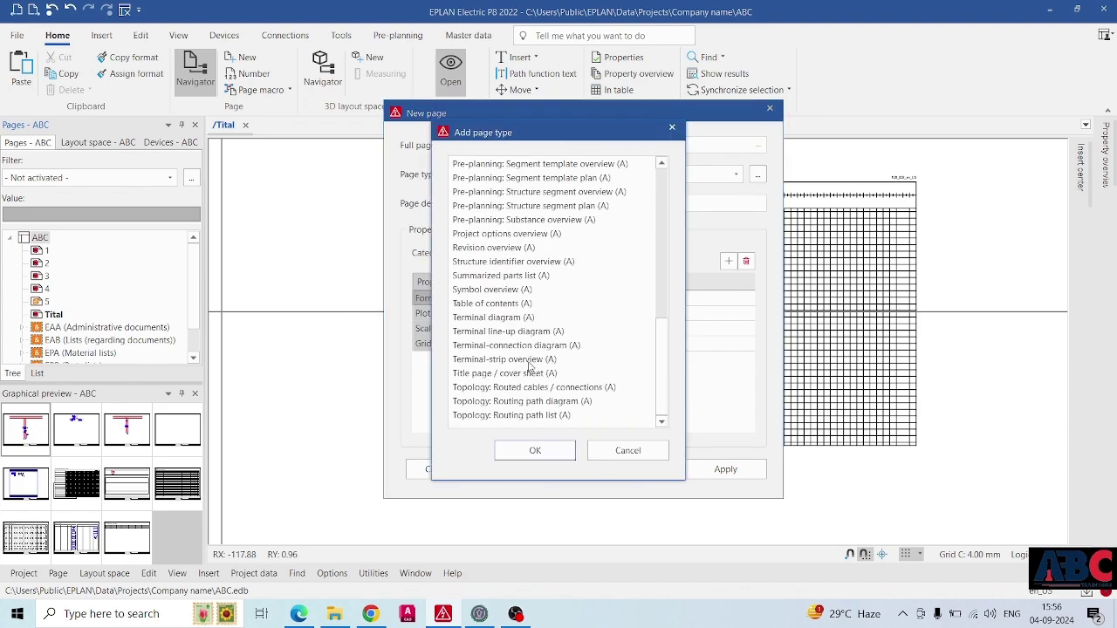
click(467, 305)
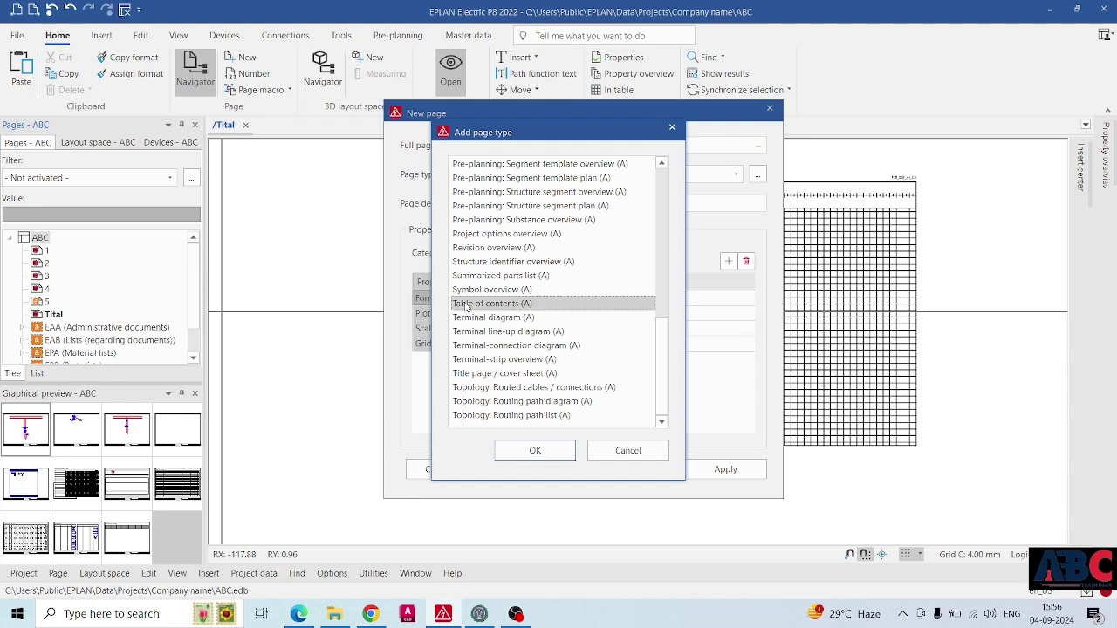
click(534, 452)
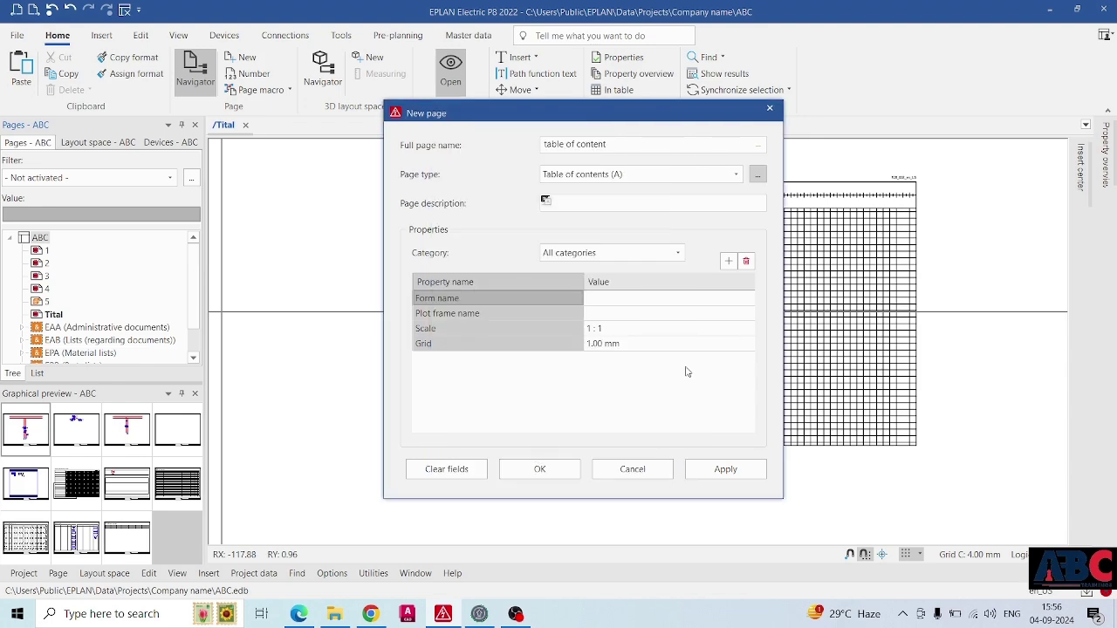
Preview the table of contents forms, assign F06_002_en_US as the new page's form name, and create the page.
click(616, 302)
click(748, 301)
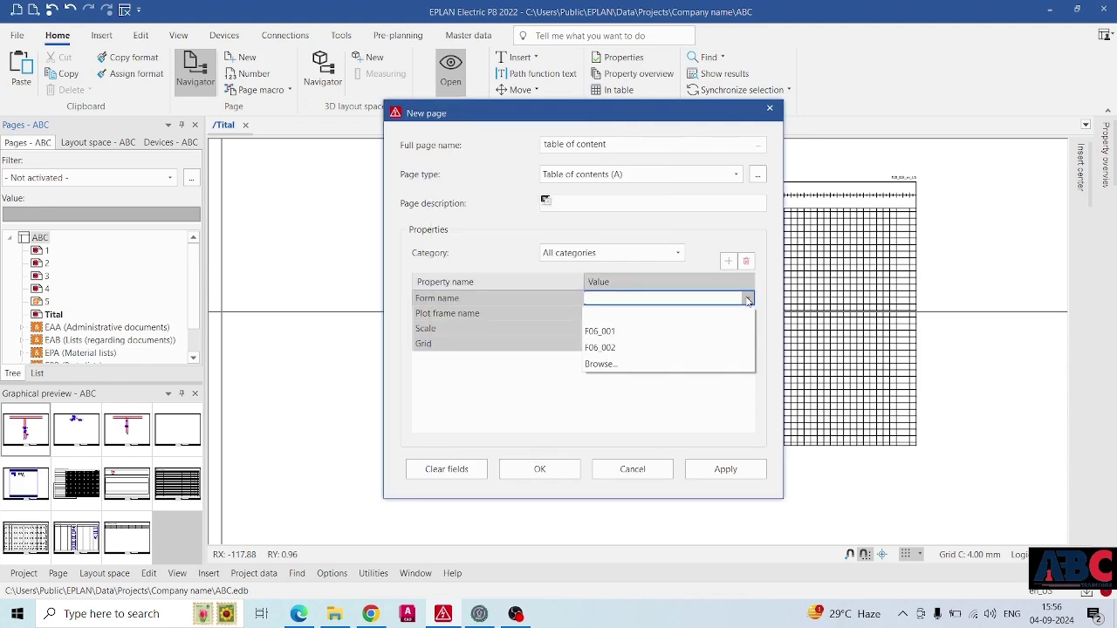
click(644, 364)
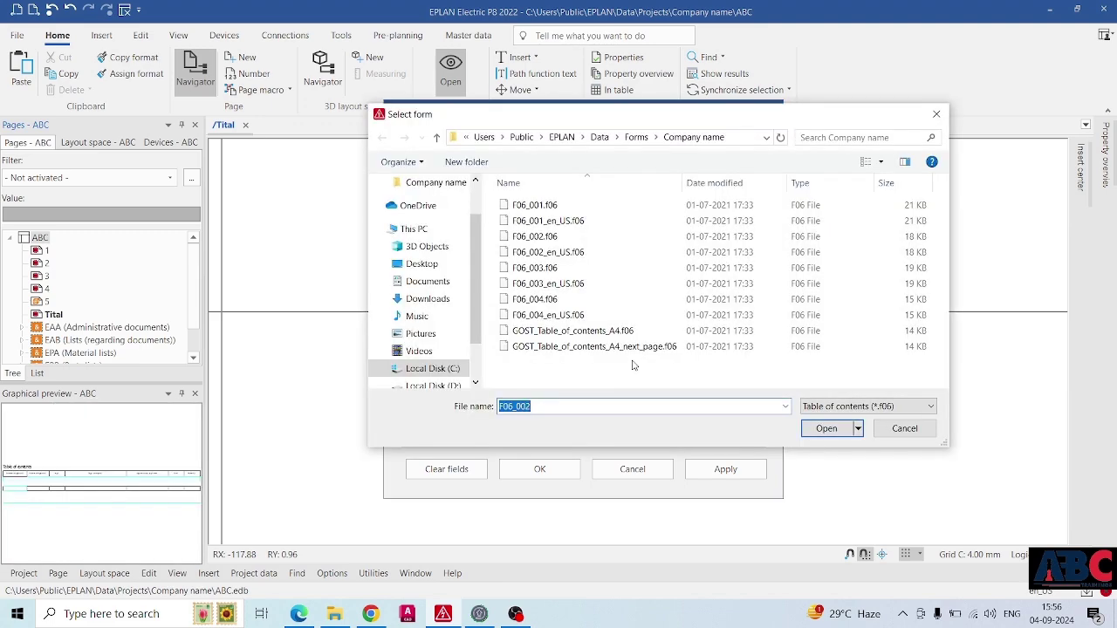
click(535, 238)
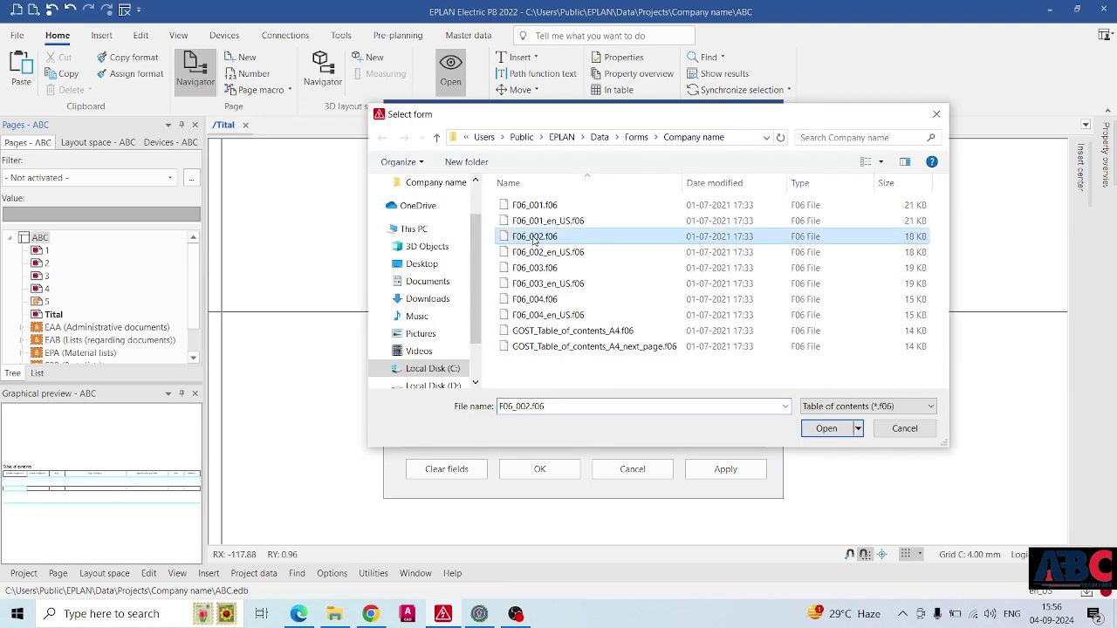
click(532, 252)
click(528, 270)
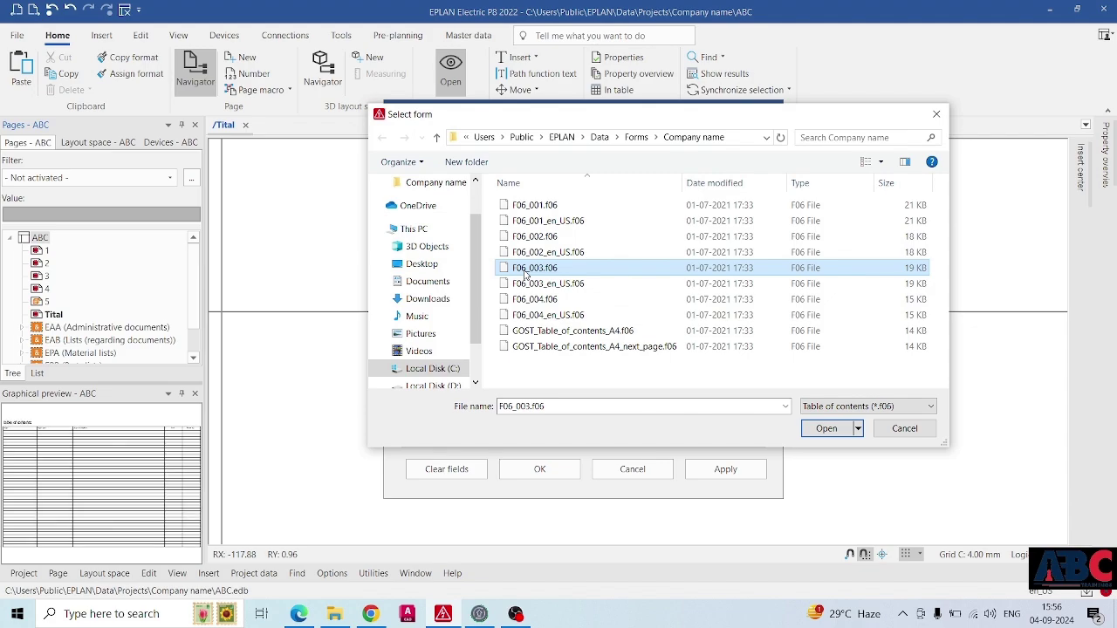
click(526, 258)
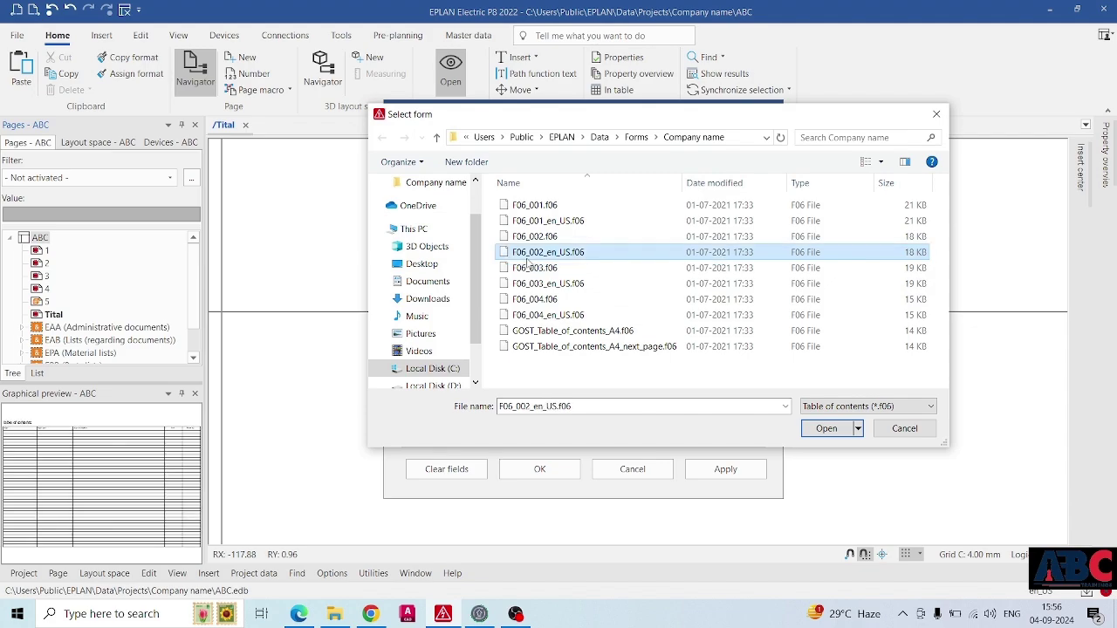
click(826, 428)
click(535, 479)
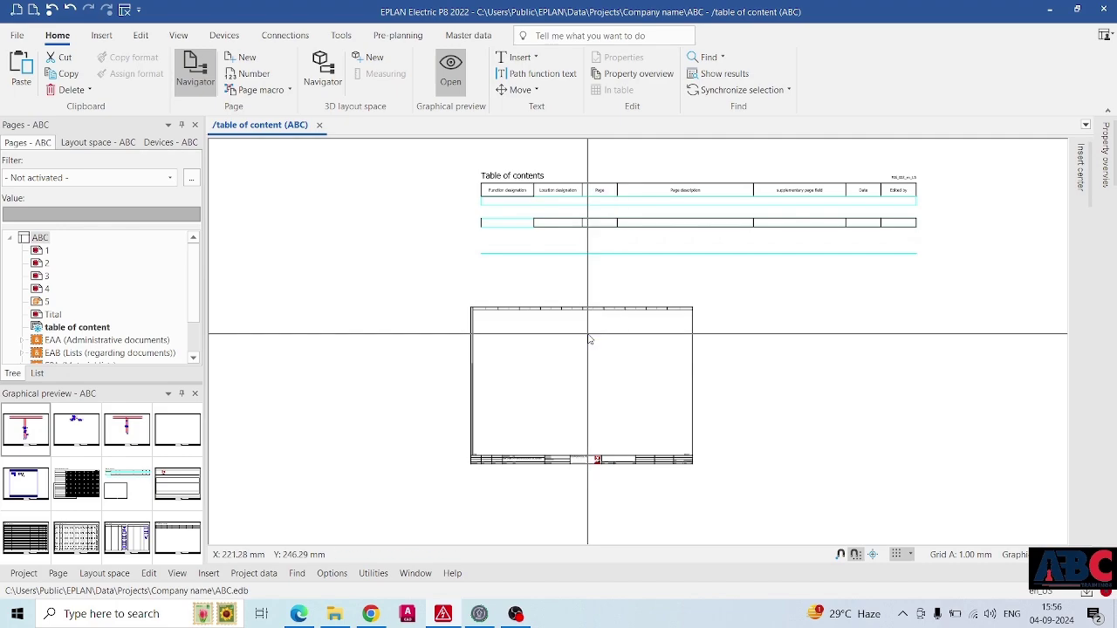
scroll(619, 314, down, 3)
scroll(629, 331, up, 5)
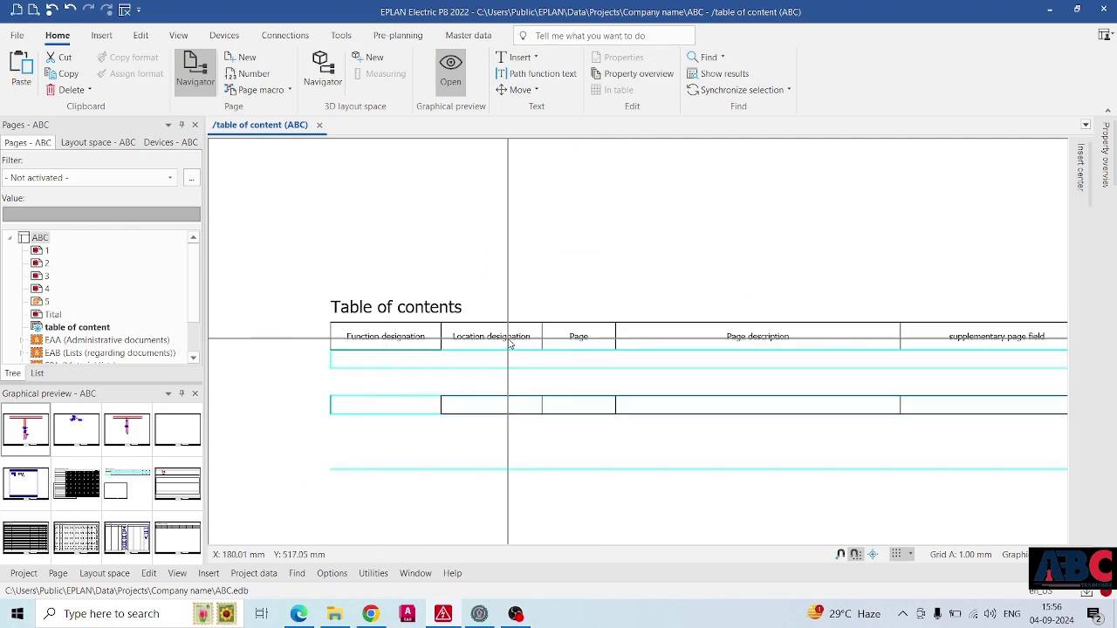
Collapse the graphical preview and examine the column layout of the table of contents form.
scroll(511, 343, down, 2)
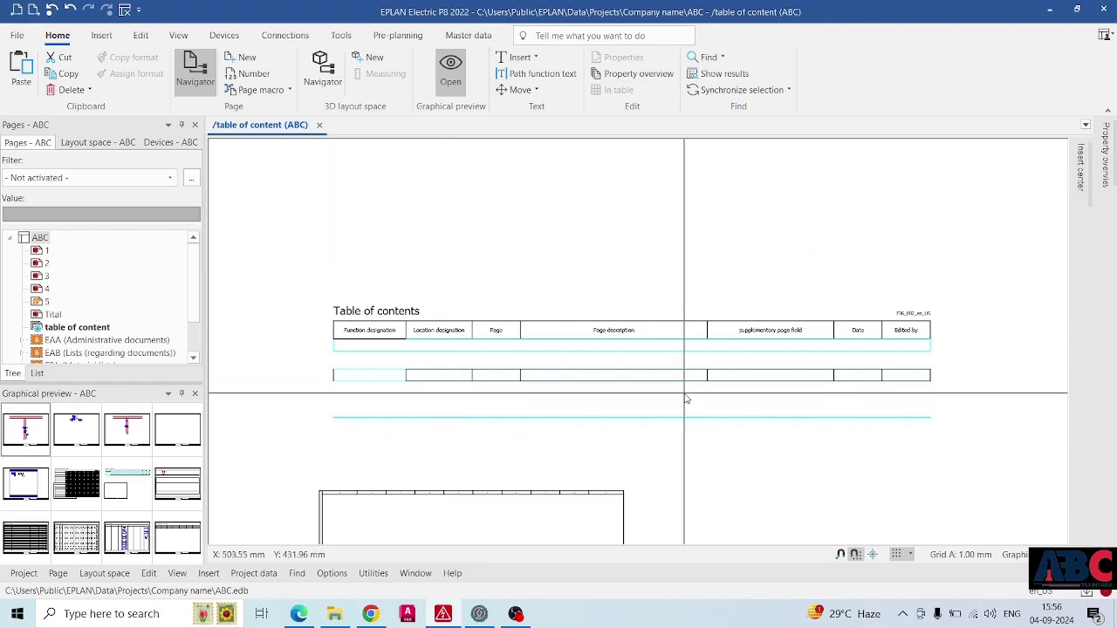
click(182, 394)
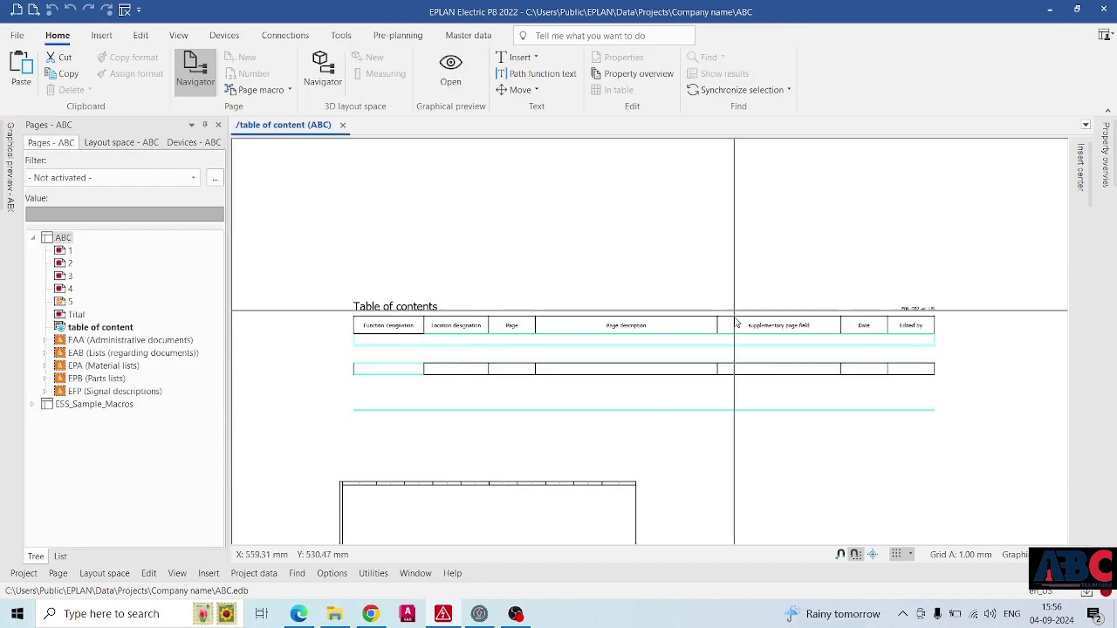
middle_drag(847, 366, 841, 397)
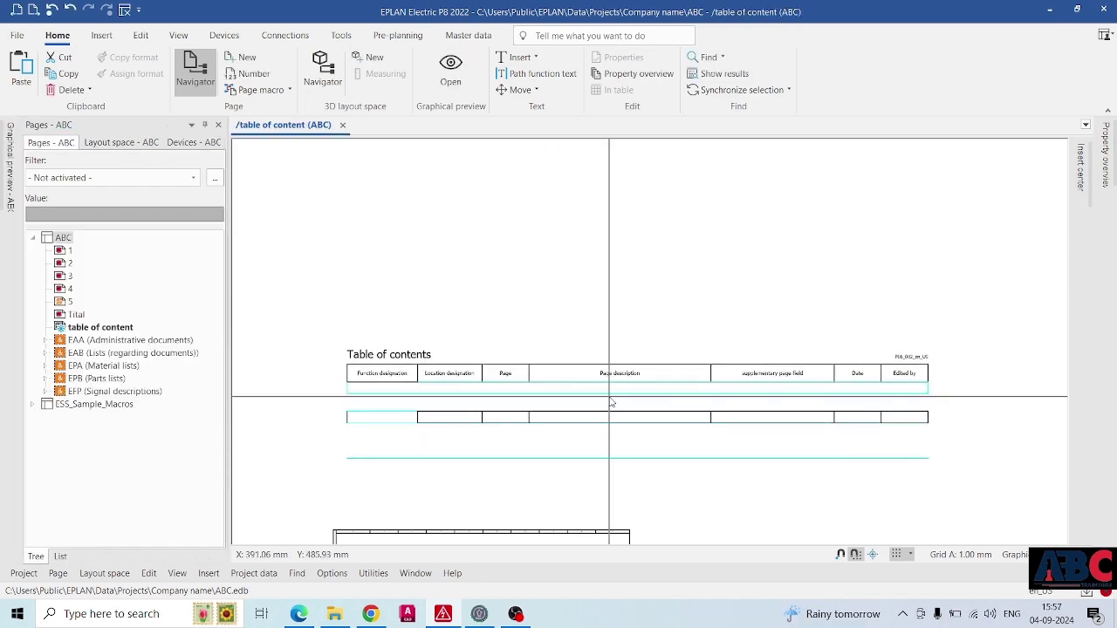
scroll(609, 396, down, 1)
middle_drag(662, 453, 645, 397)
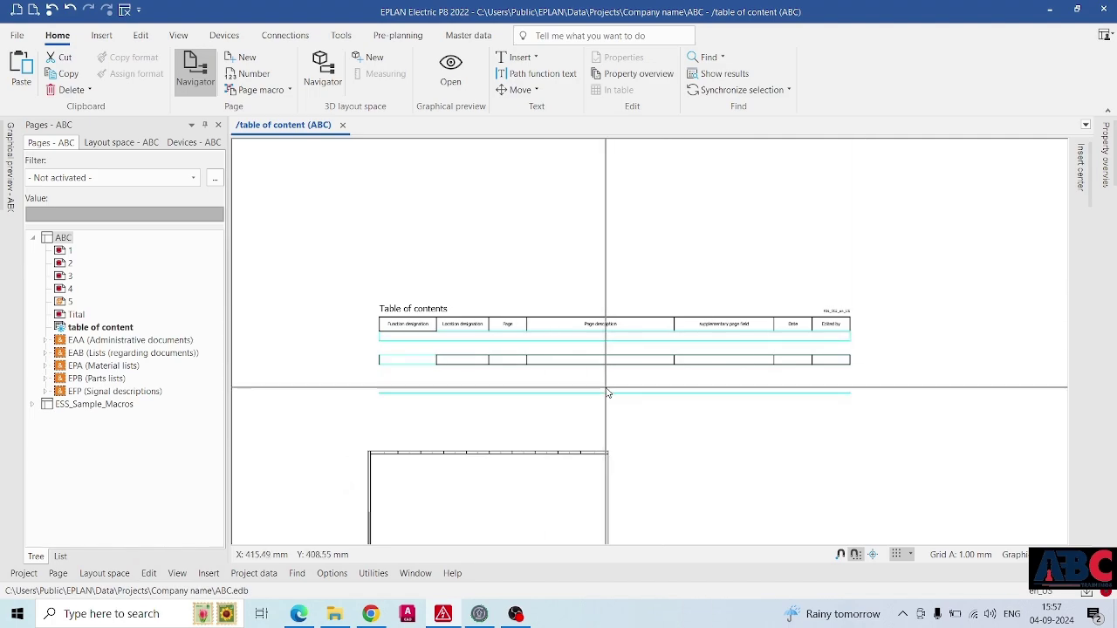
Look through schematic pages 1 to 4 of the ABC project, checking the circuits drawn on them.
click(63, 264)
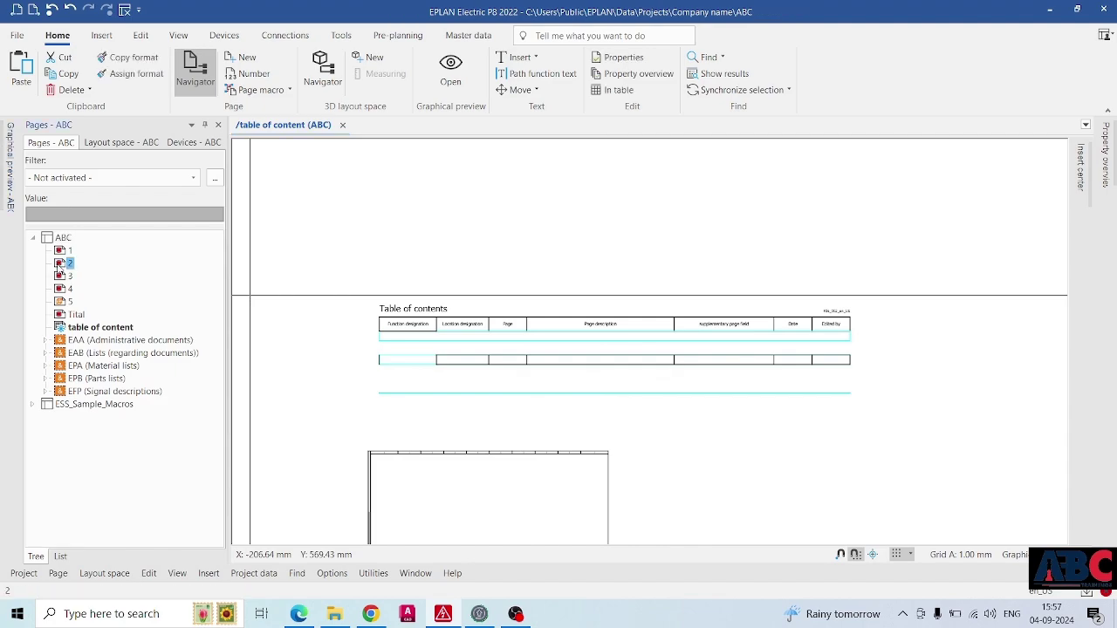
click(63, 276)
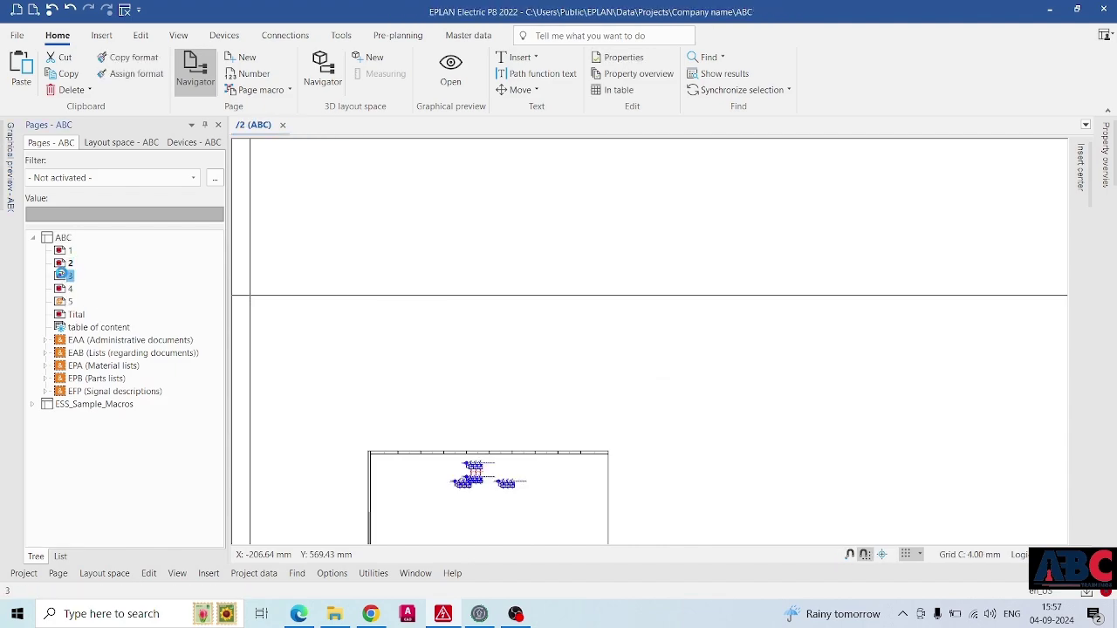
click(450, 81)
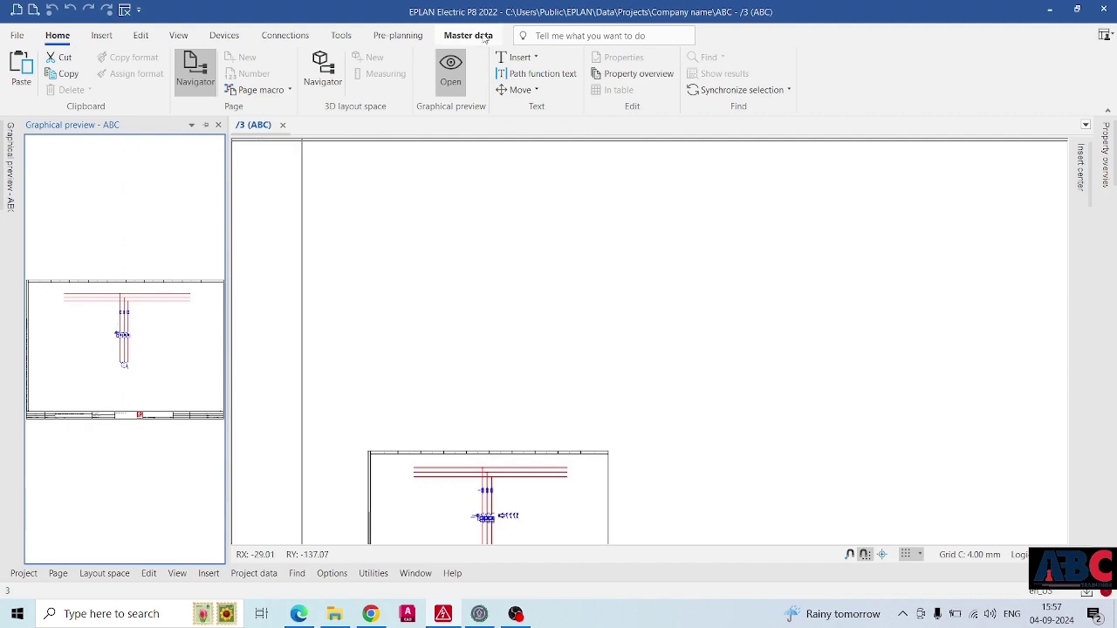
click(450, 70)
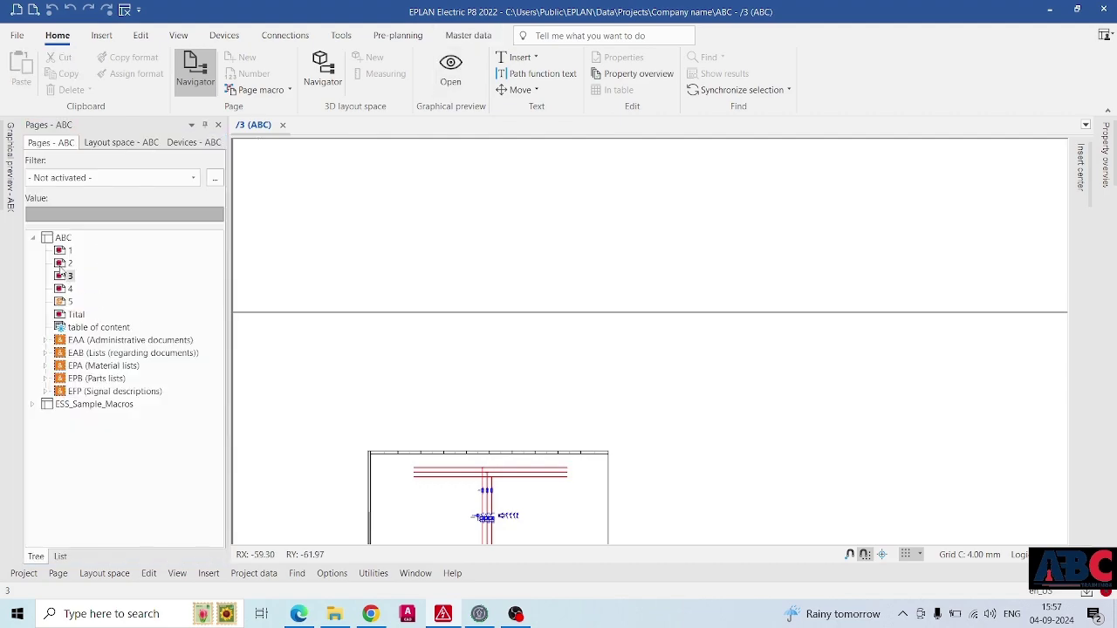
click(63, 265)
click(63, 288)
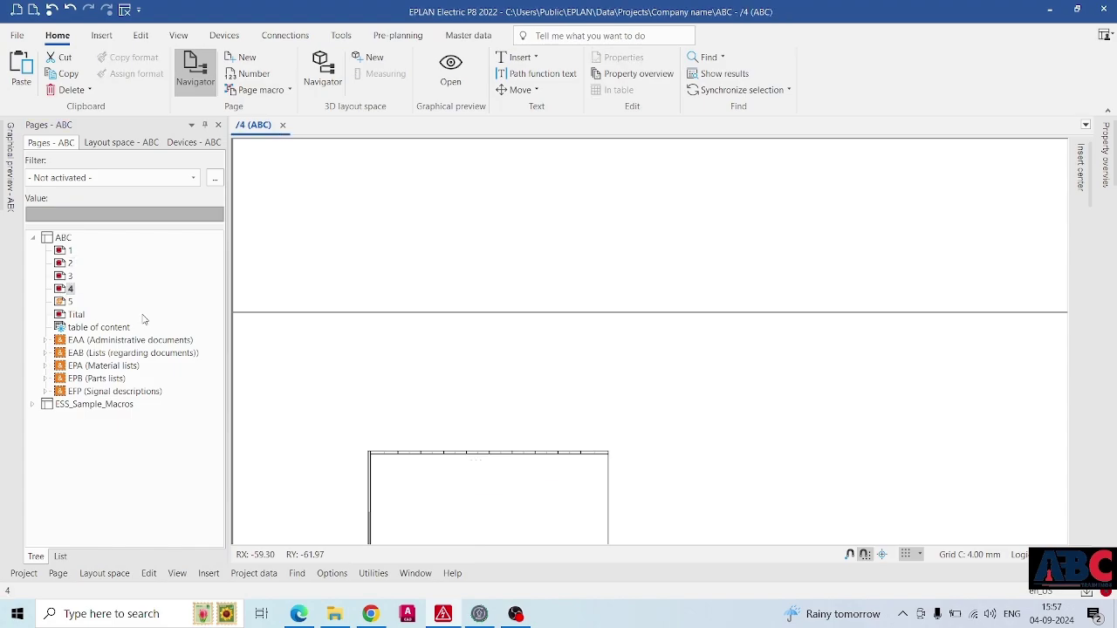
click(65, 252)
scroll(500, 400, up, 3)
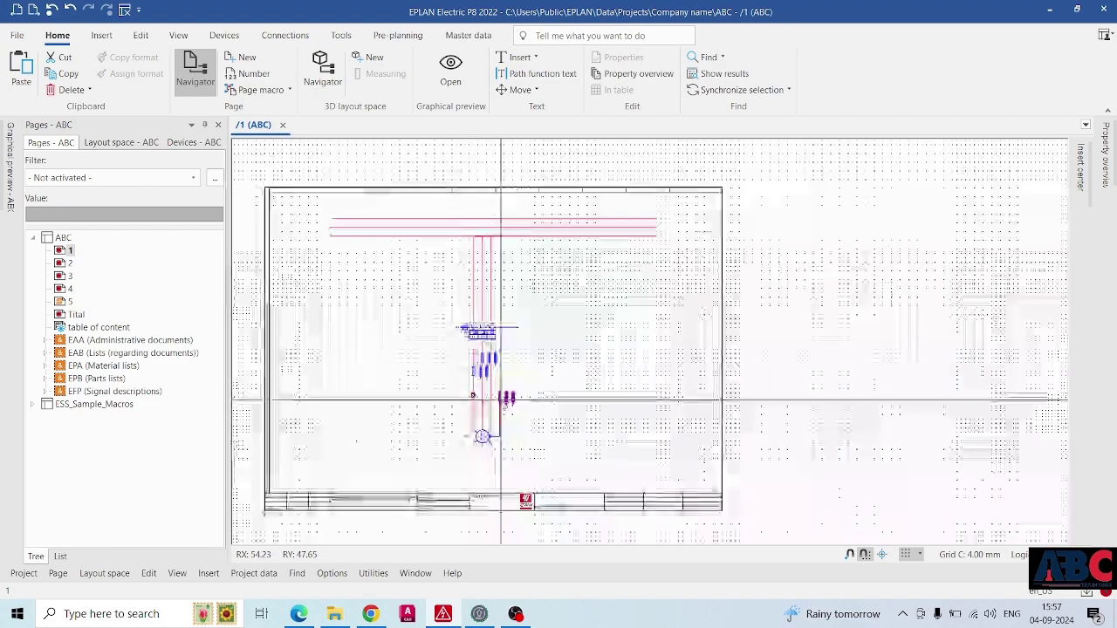
scroll(500, 400, up, 2)
click(65, 262)
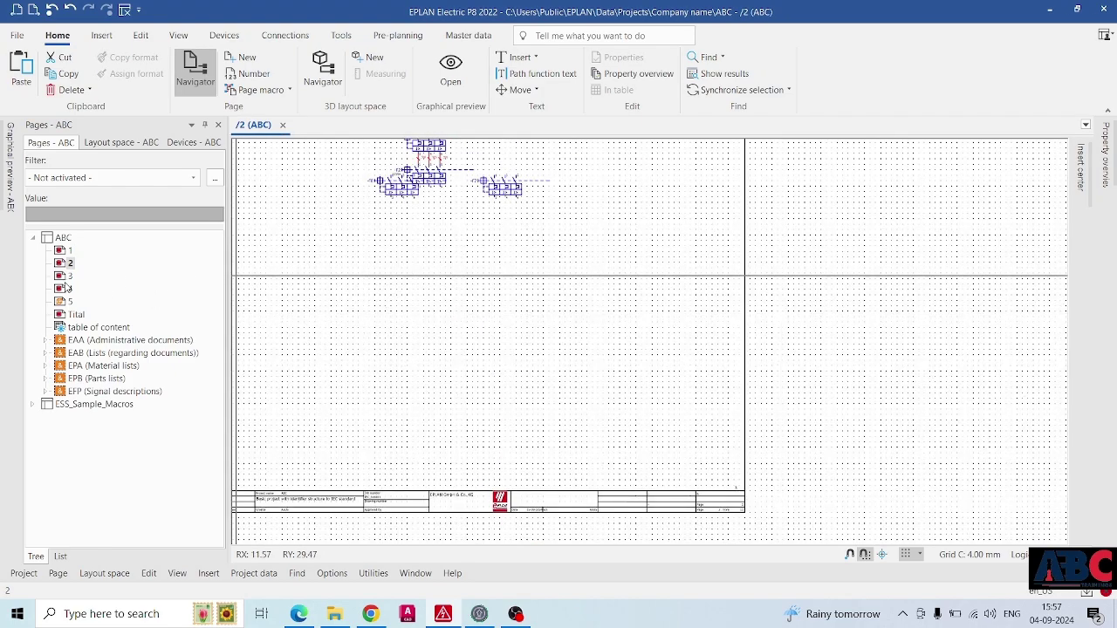
click(66, 276)
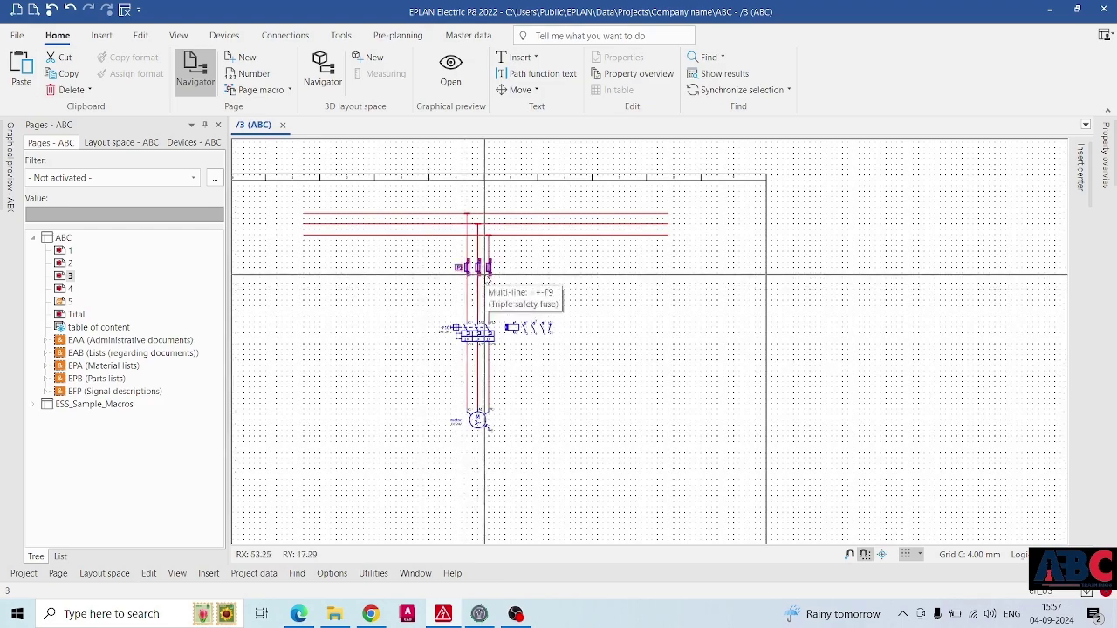
Review the safety fuse data and assigned part in the properties of fuse F9 on page 3.
scroll(485, 277, up, 5)
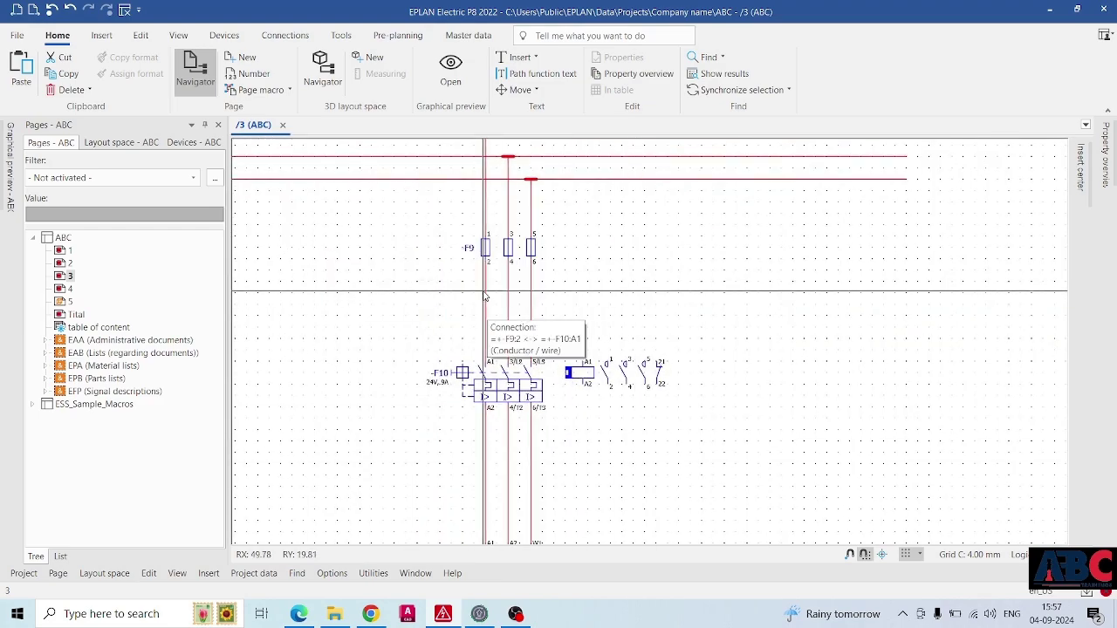
click(508, 247)
double_click(507, 247)
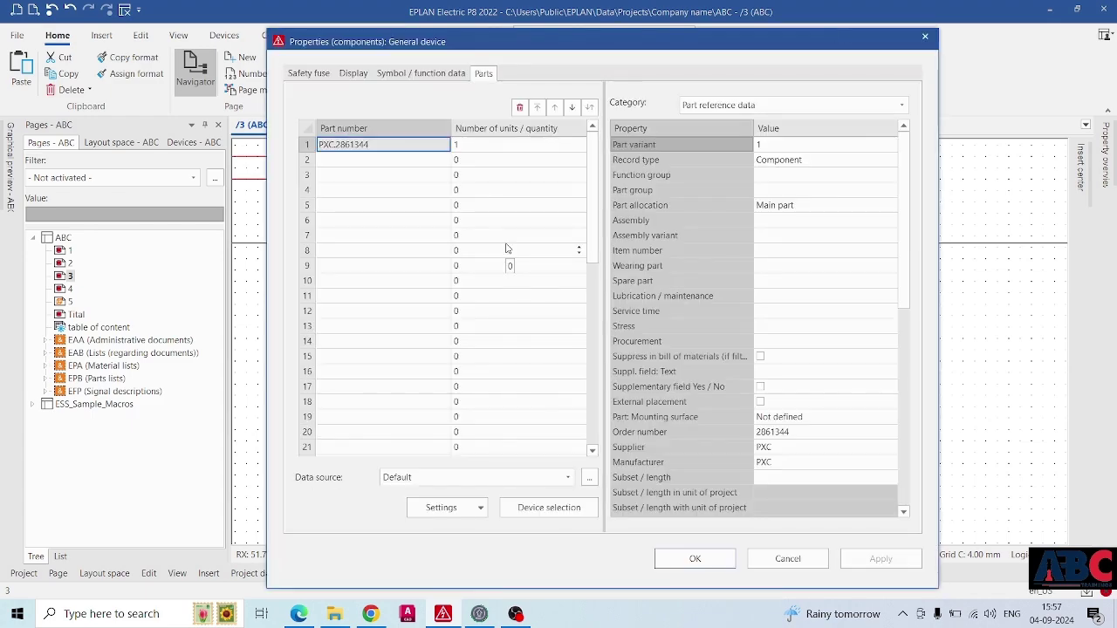
click(311, 75)
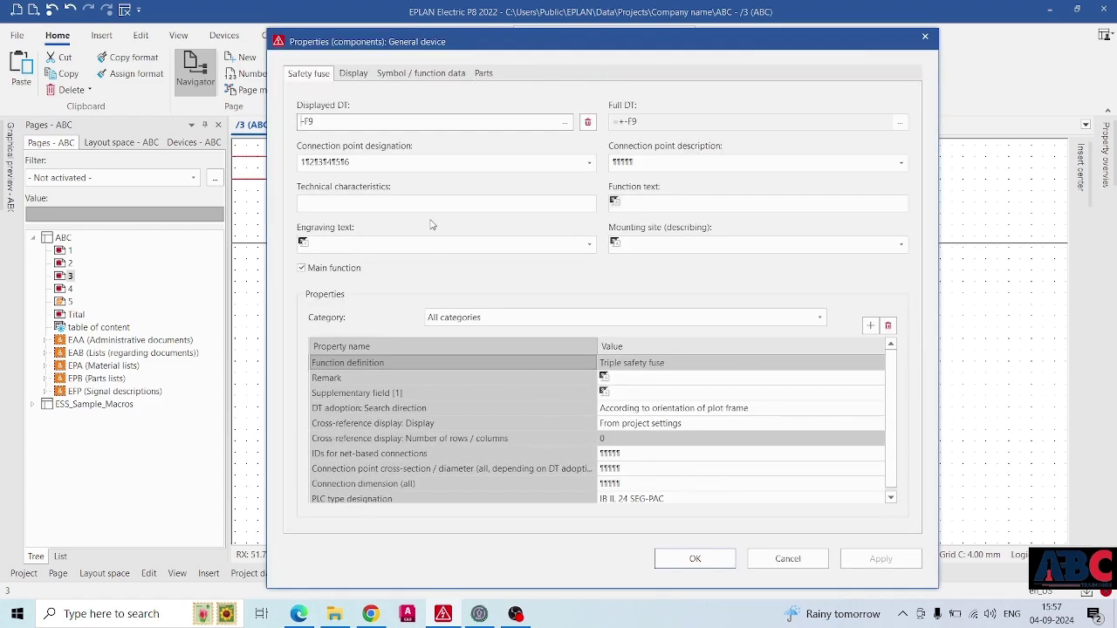
click(482, 75)
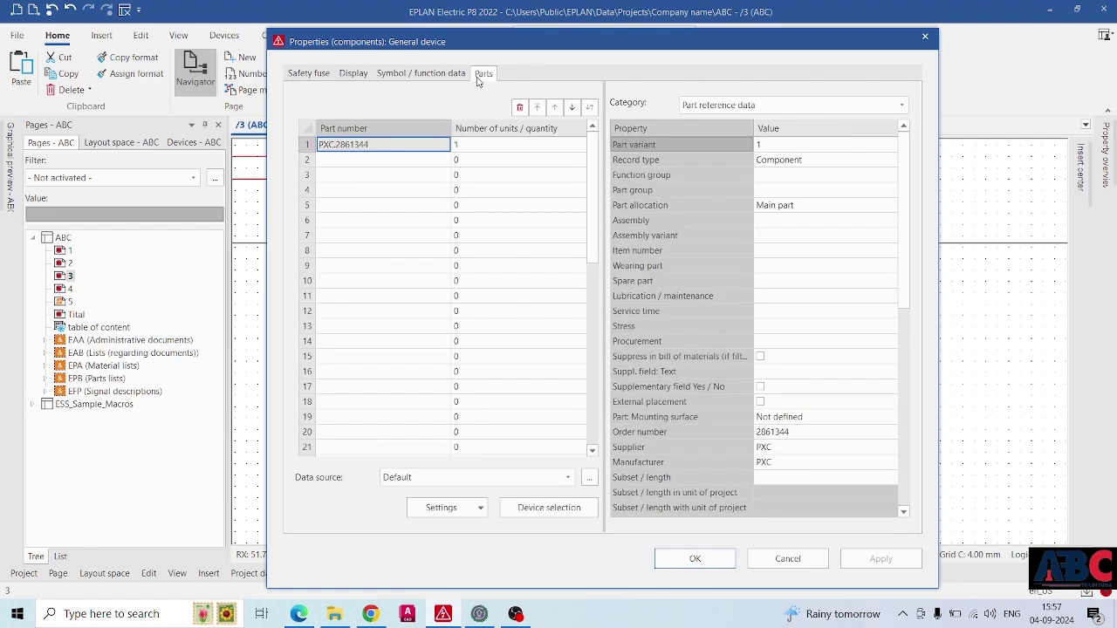
Reselect the PXC.2861344 inline terminal as the part for fuse F9, retain the conflicting values, and accept the properties.
click(444, 148)
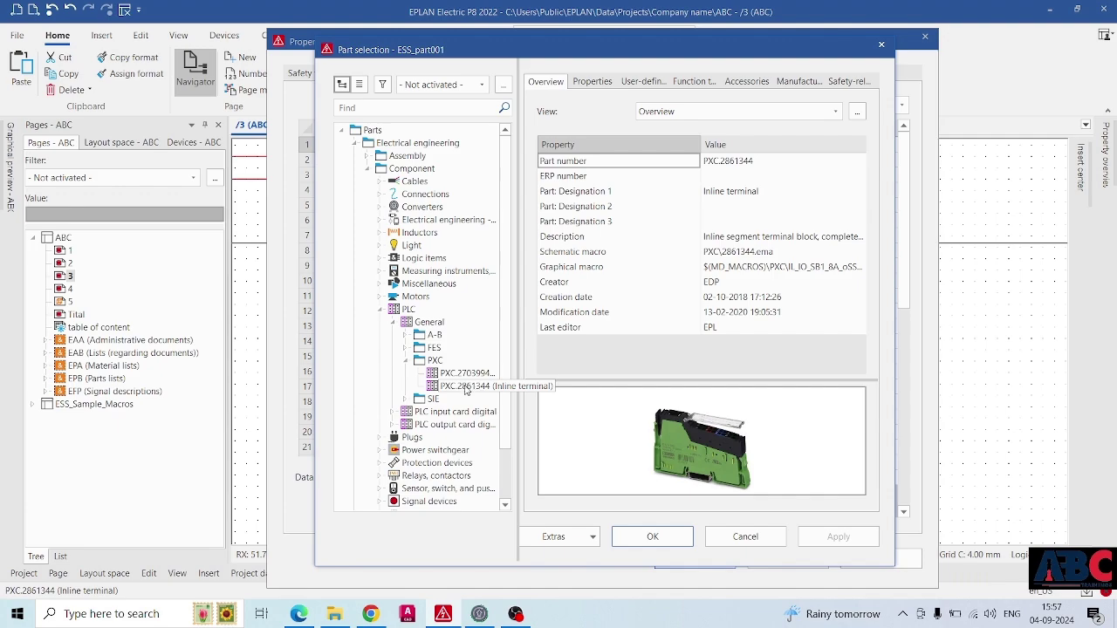
click(465, 390)
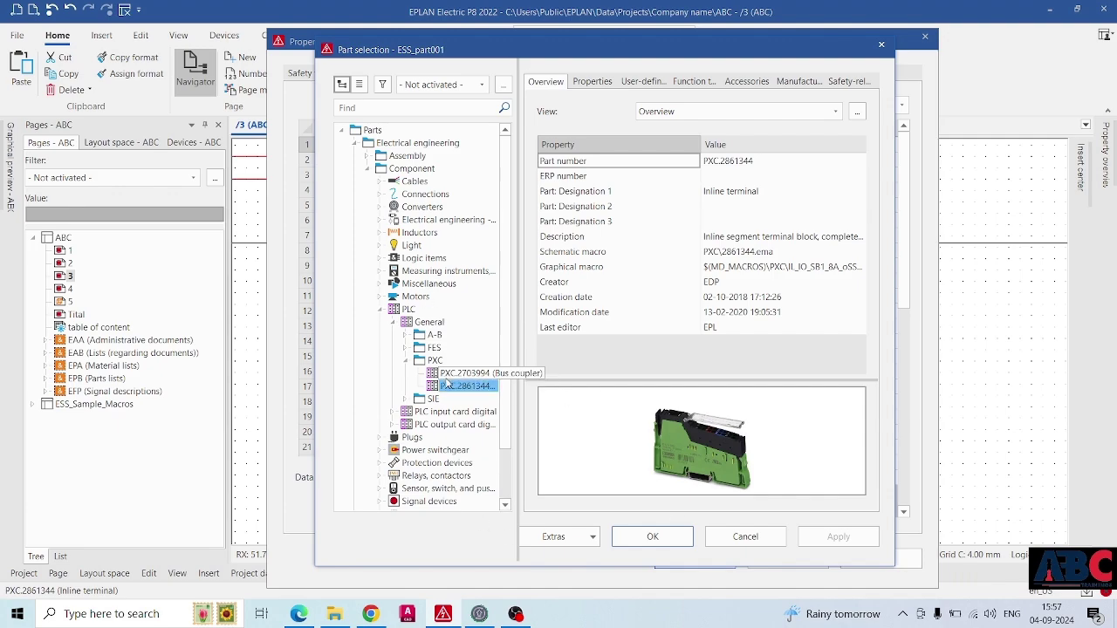
click(646, 537)
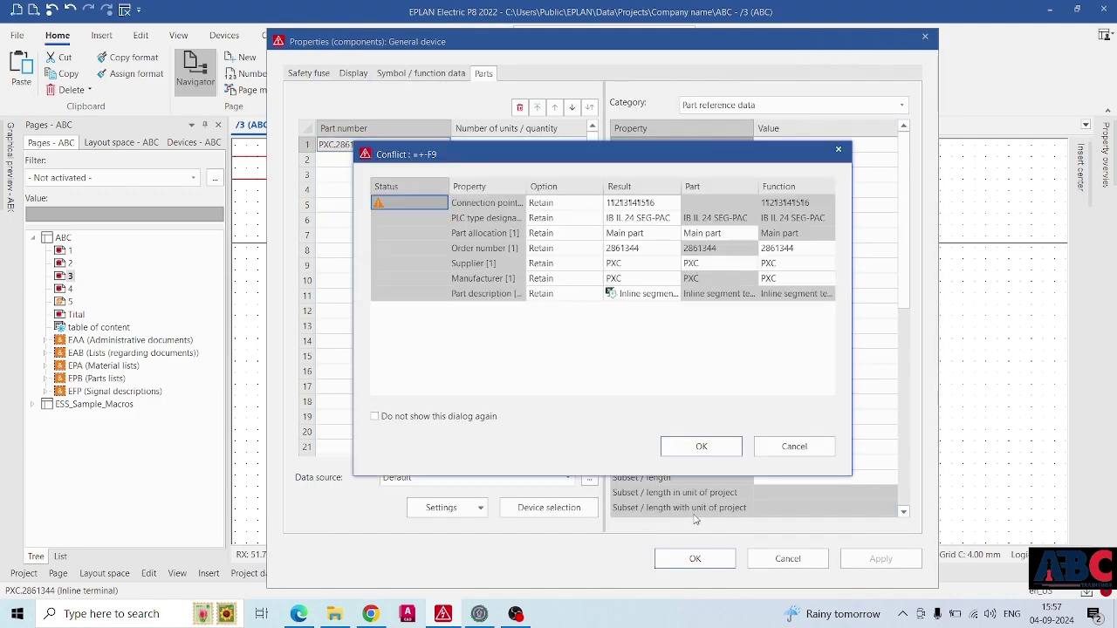
click(701, 447)
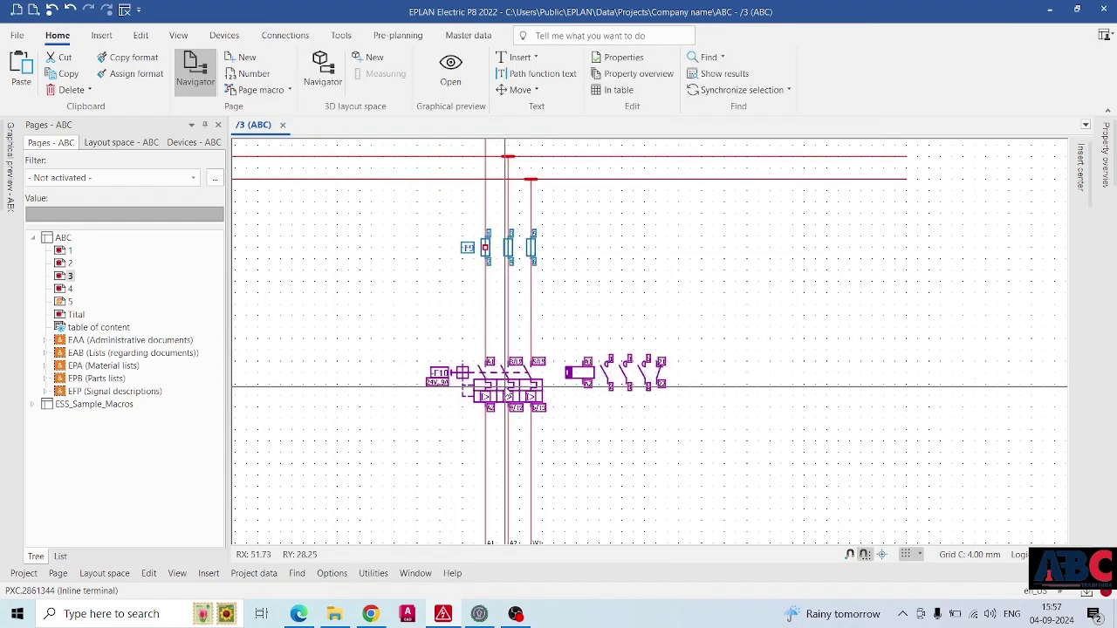
Reselect A-B.100-C09EJ01 variant 1 from the A-B contactors as the part for motor overload switch F10 and accept the properties.
double_click(505, 386)
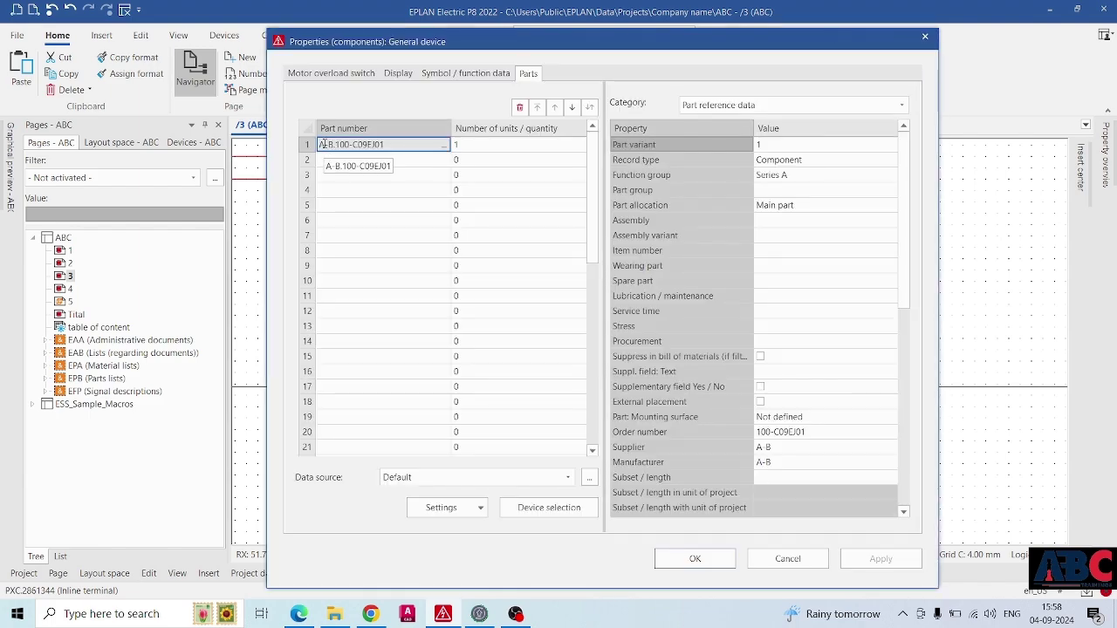
click(353, 144)
click(444, 145)
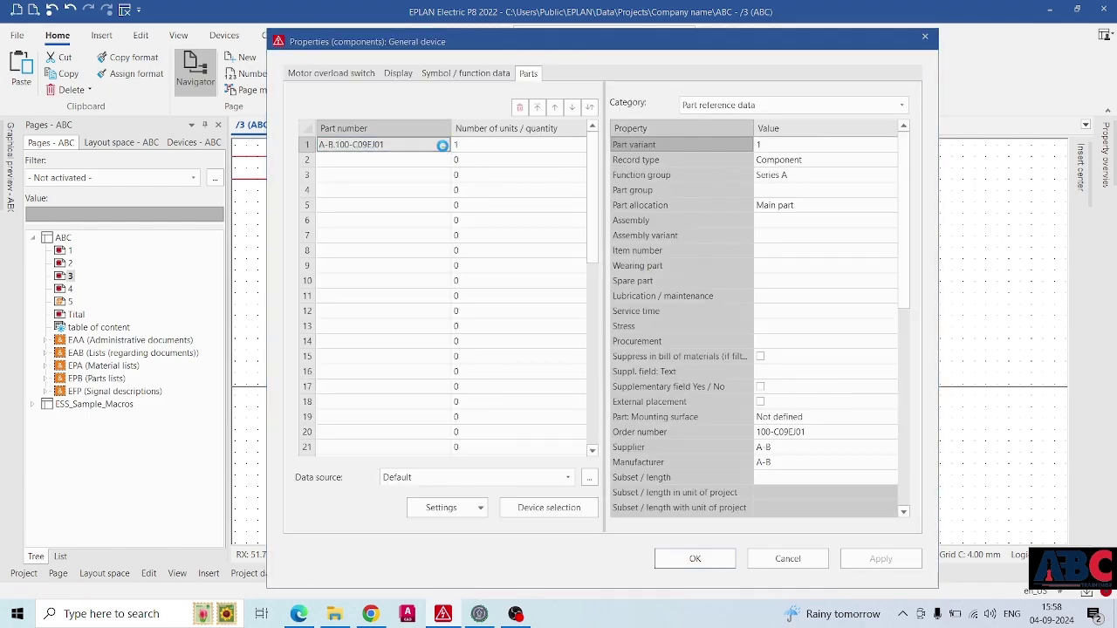
scroll(443, 428, down, 2)
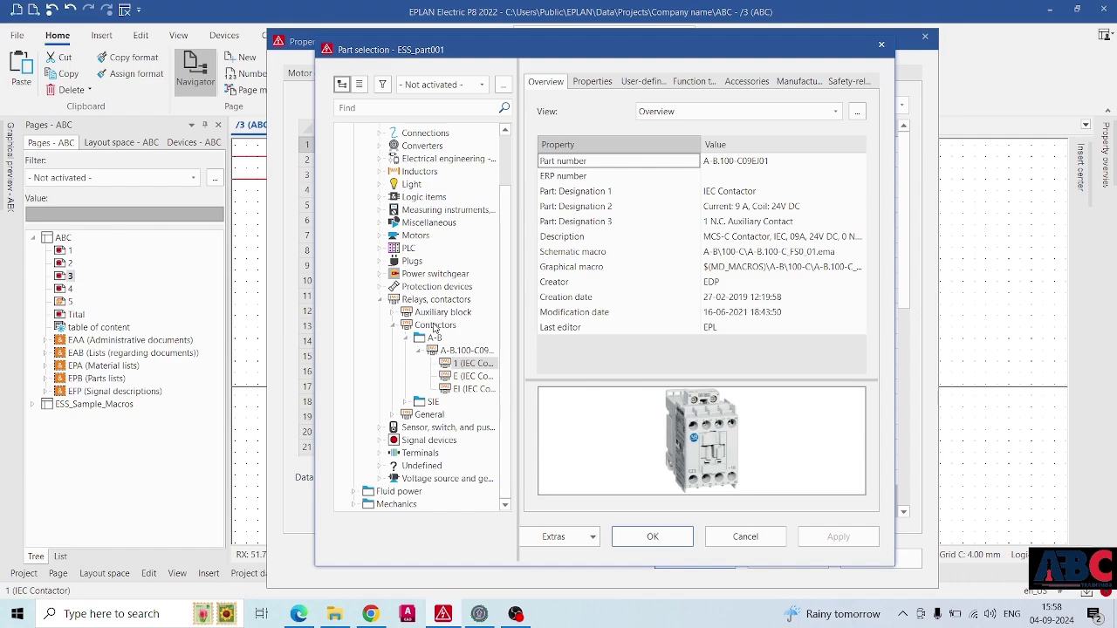
double_click(428, 300)
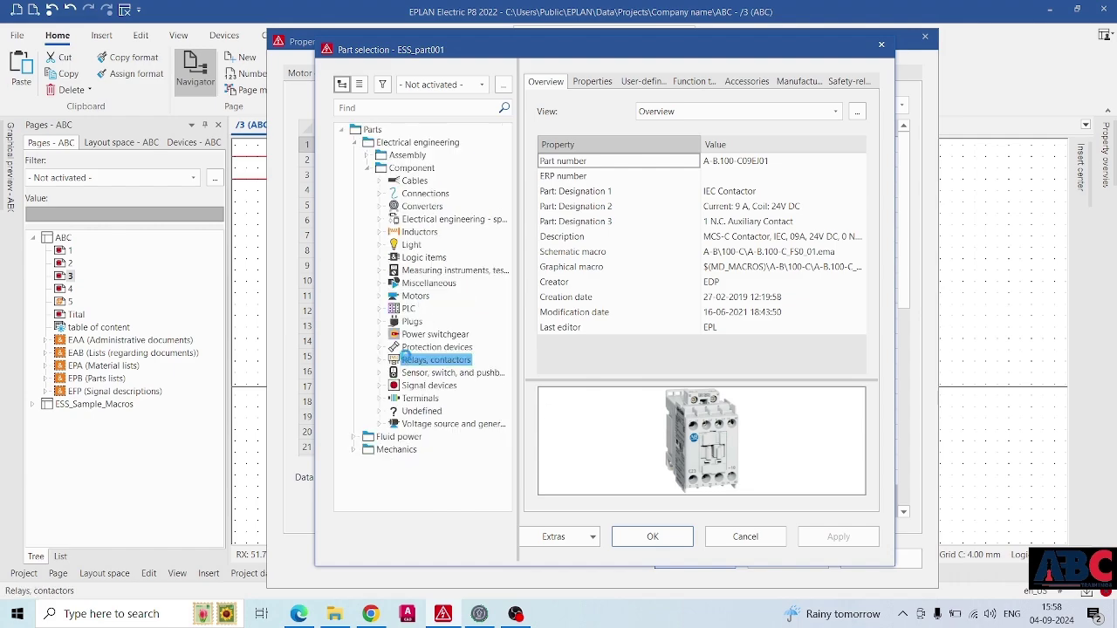
double_click(405, 357)
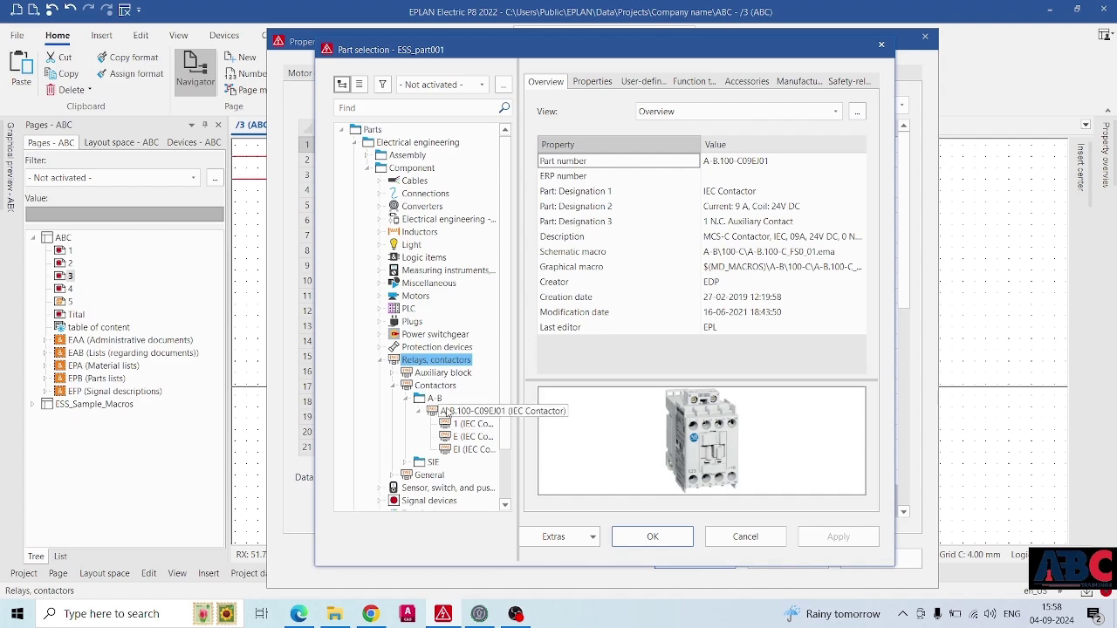
click(472, 426)
click(688, 539)
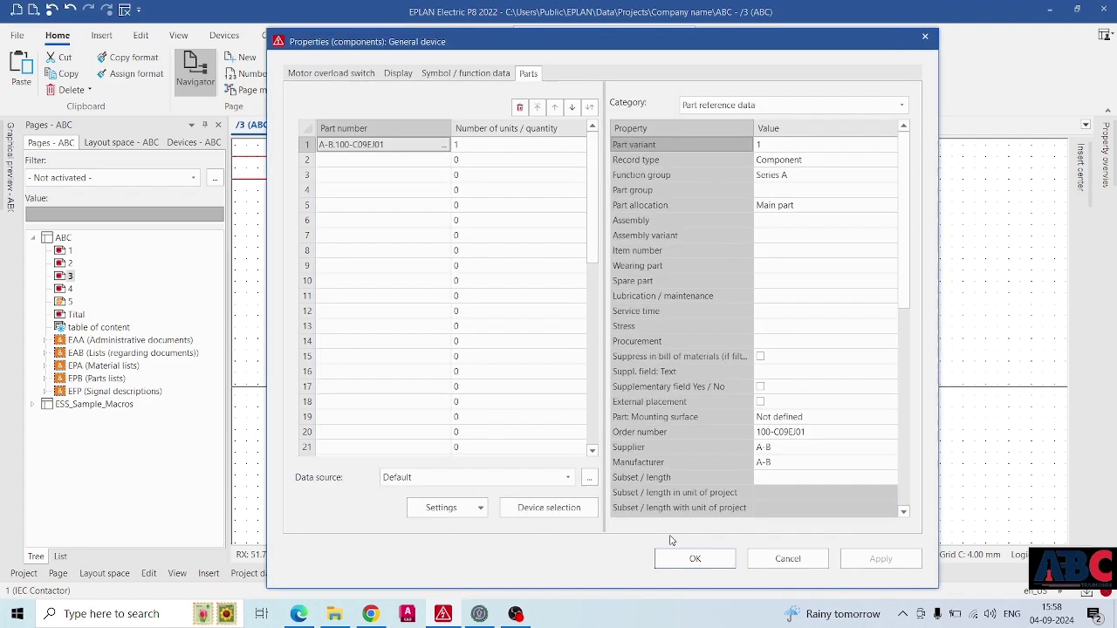
click(696, 446)
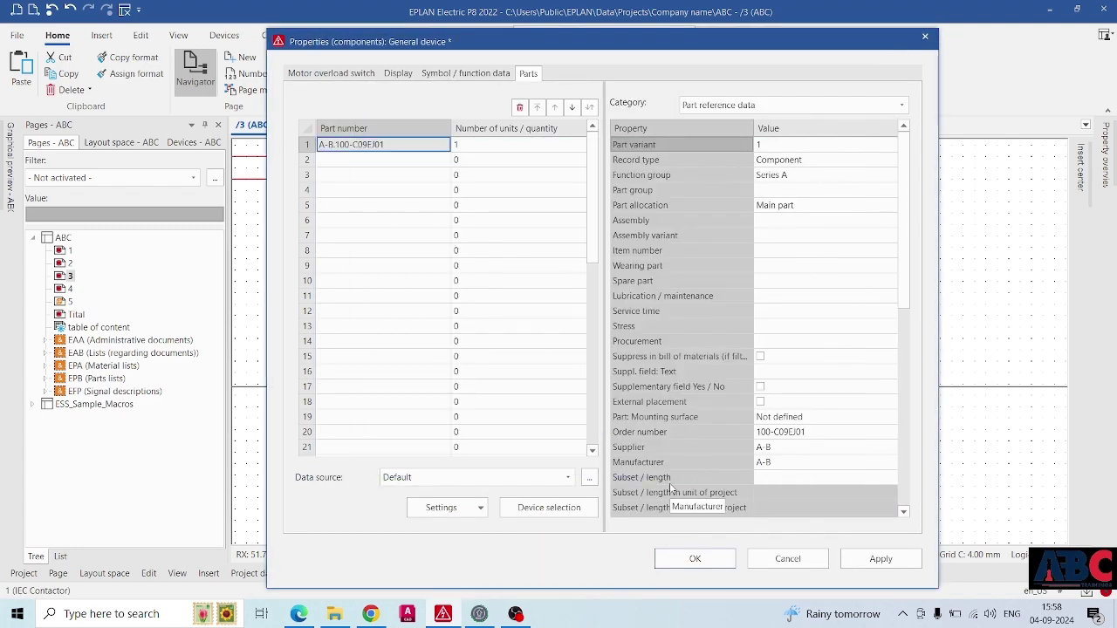
click(696, 559)
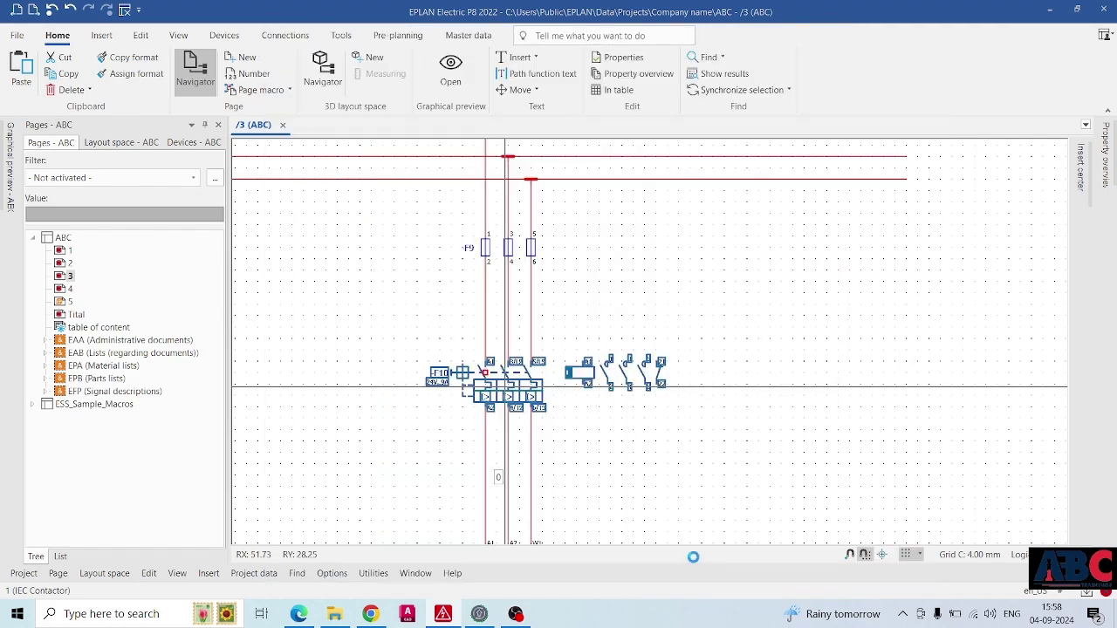
Open the device tag list page under EPB (Parts lists) in the ABC project.
scroll(505, 387, down, 1)
middle_drag(506, 391, 500, 356)
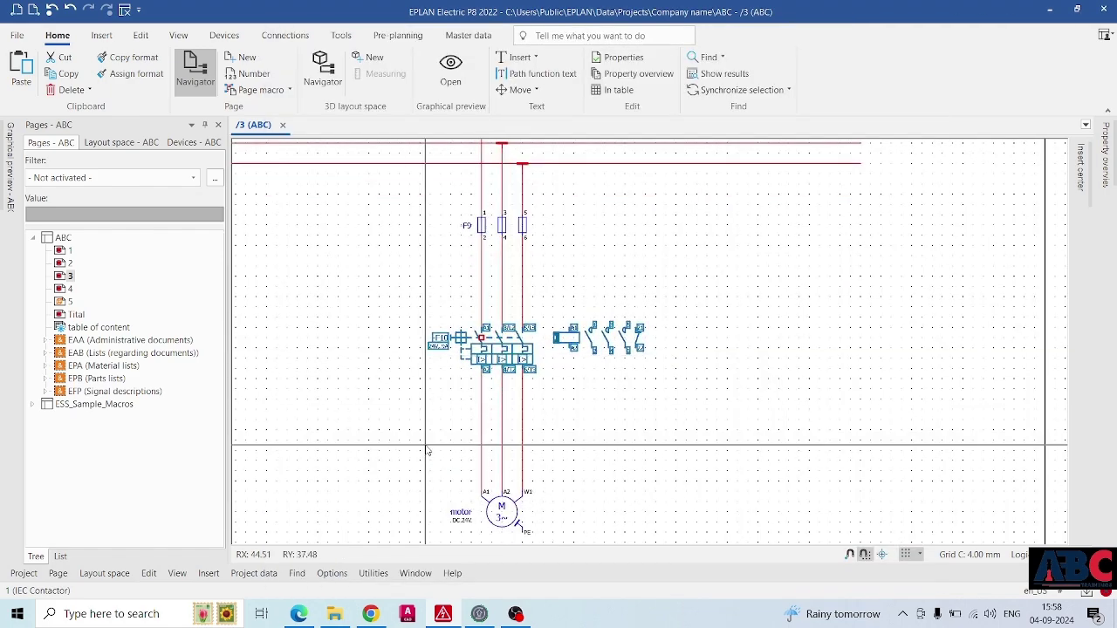
double_click(96, 381)
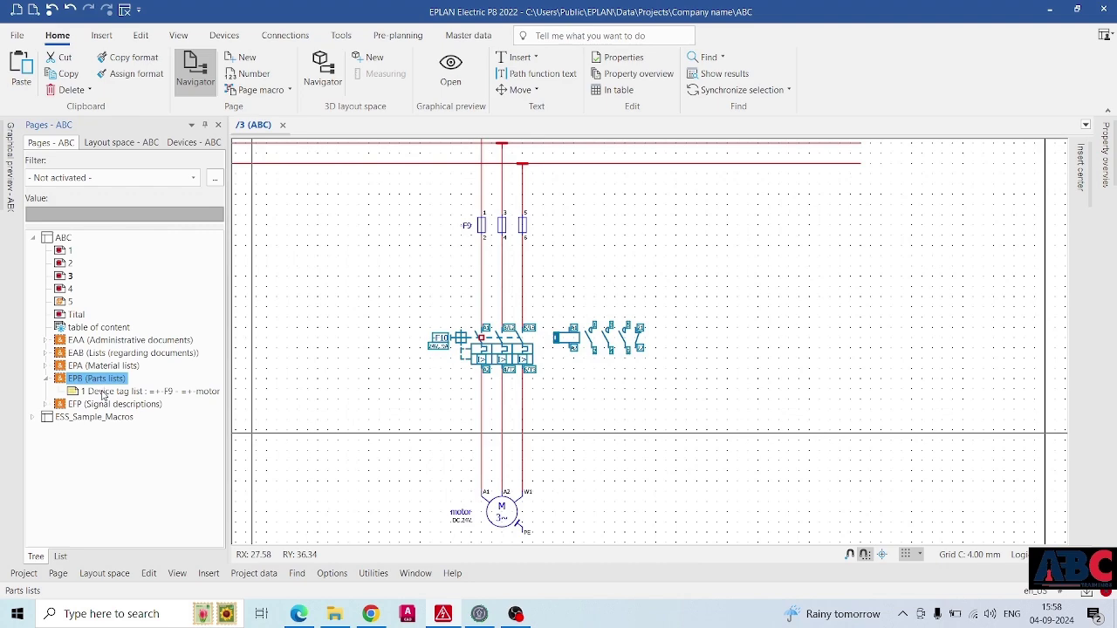
double_click(100, 392)
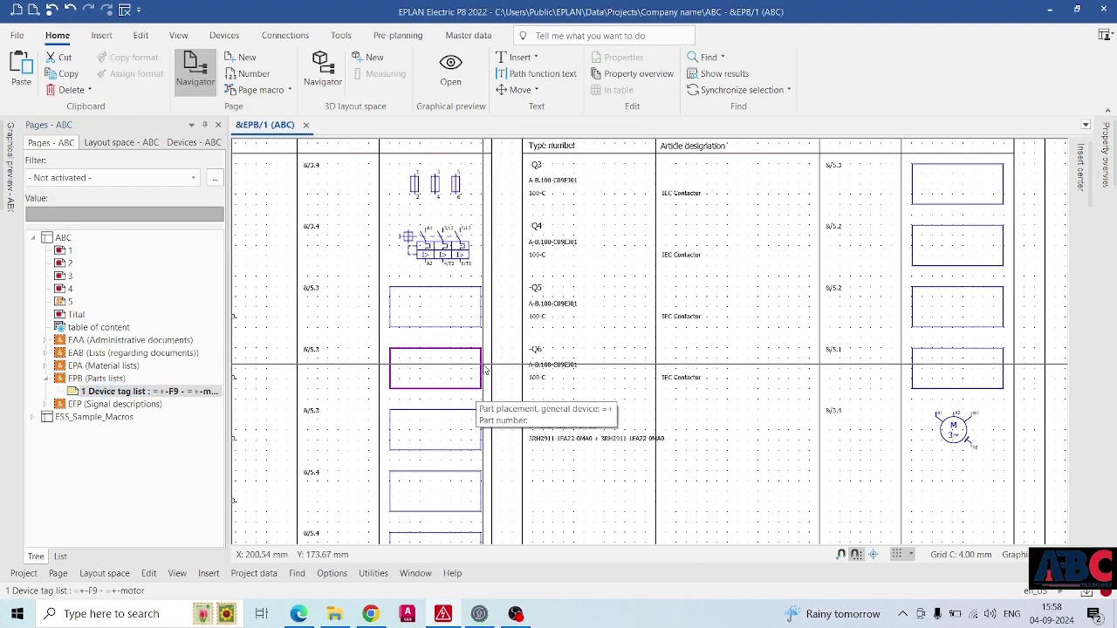
Examine the device tags, part numbers, cross-references and symbols across the device tag list page.
scroll(428, 270, up, 2)
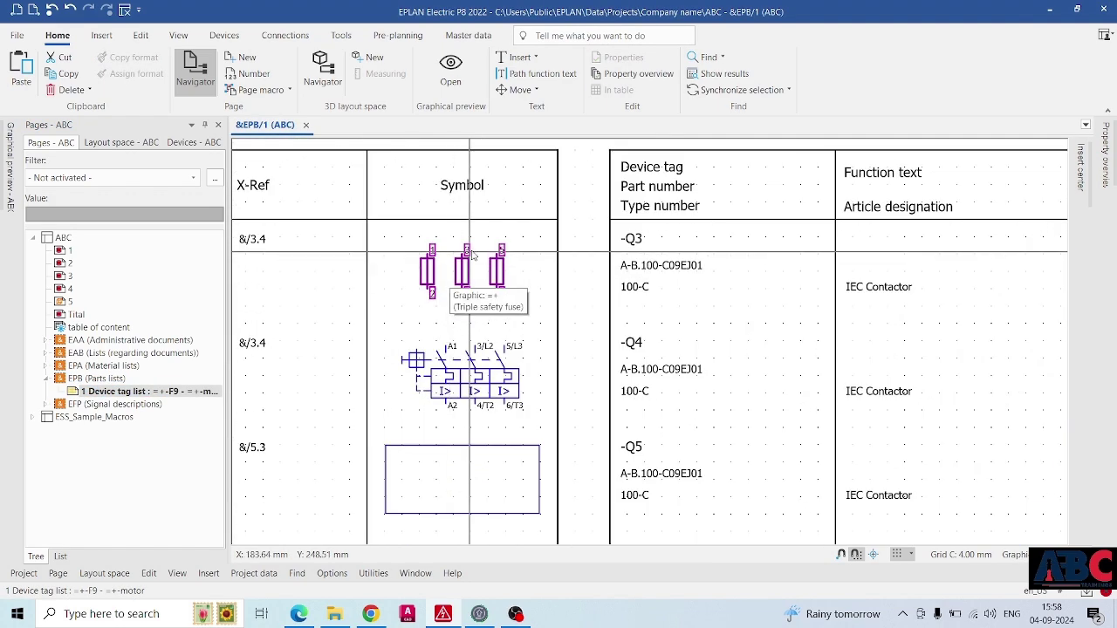
scroll(563, 403, down, 5)
mouse_move(811, 439)
middle_down()
mouse_move(614, 237)
mouse_move(524, 187)
middle_up()
scroll(666, 271, up, 2)
scroll(664, 266, down, 5)
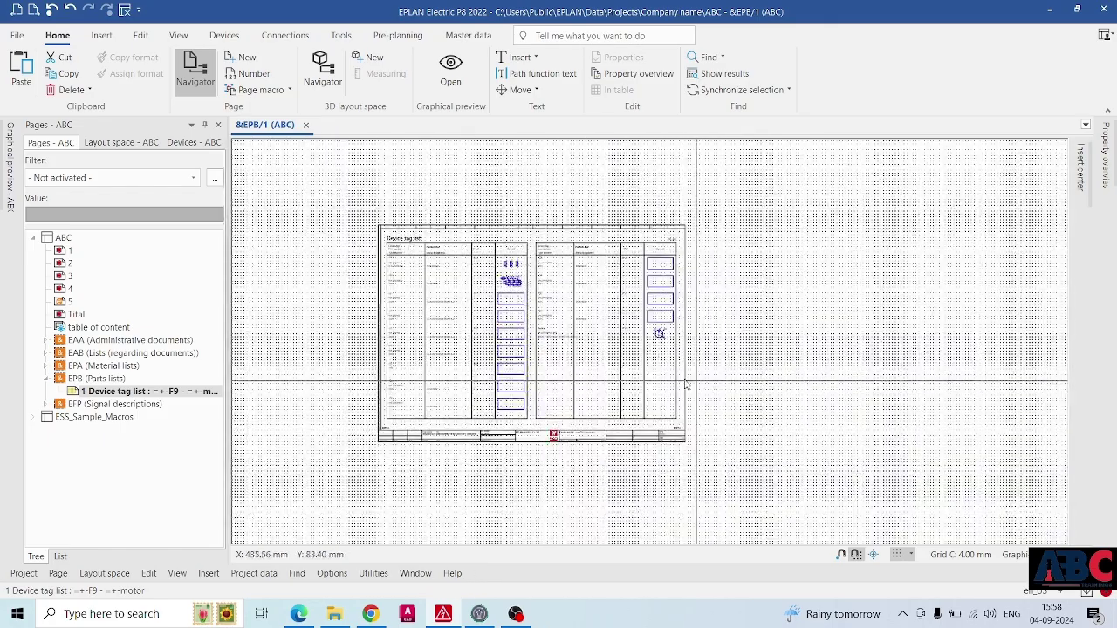
scroll(538, 346, down, 1)
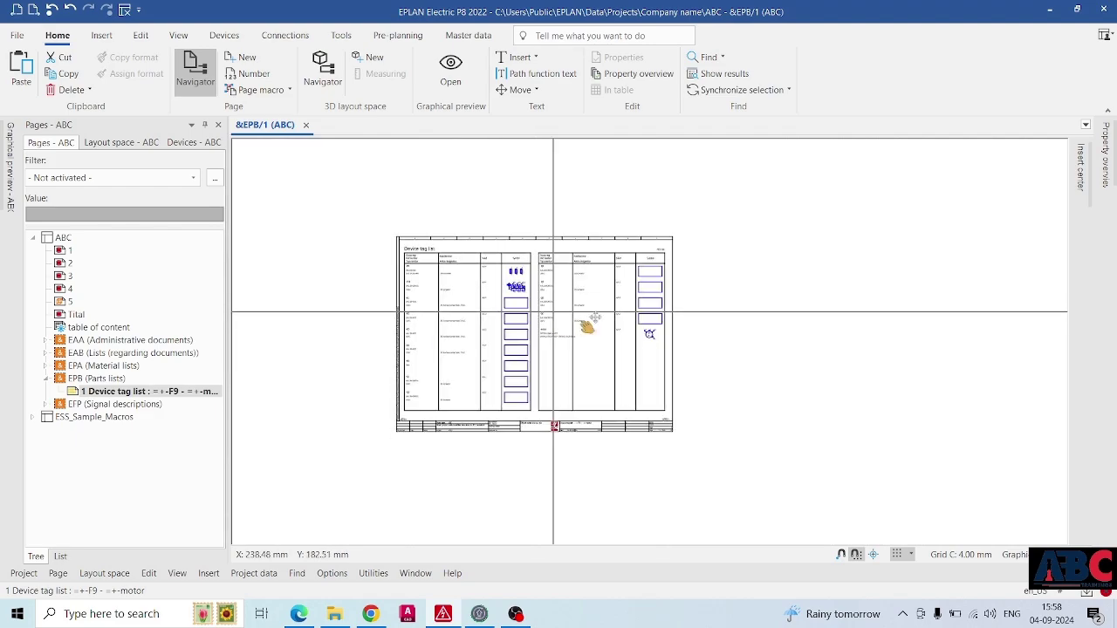
middle_drag(553, 312, 598, 313)
scroll(436, 219, up, 1)
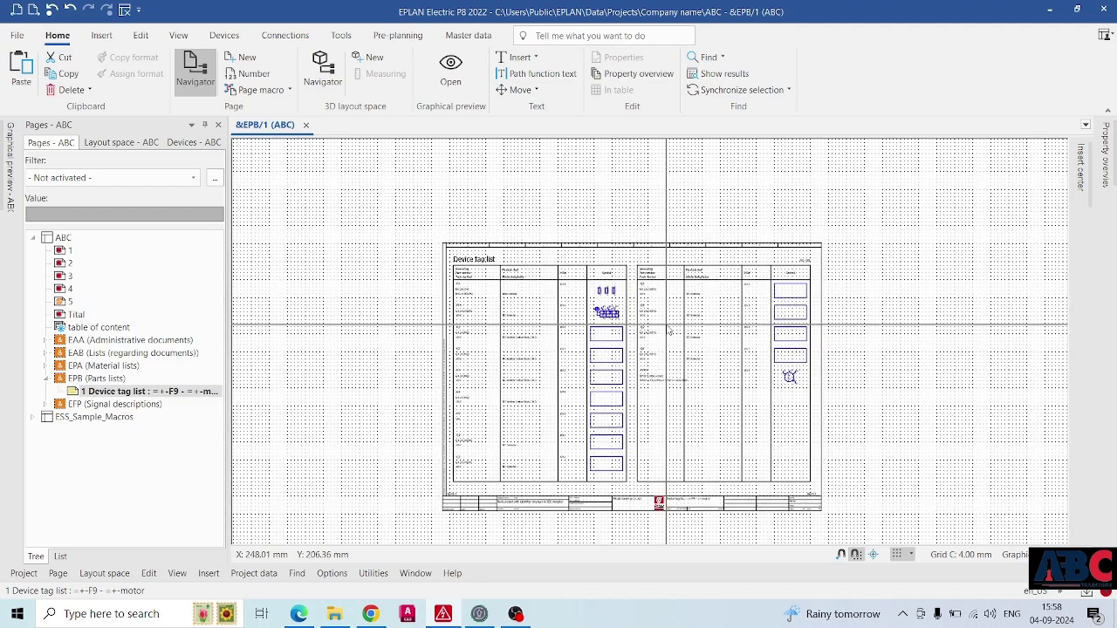
Inspect the triple safety fuse and three-pole motor overload switch symbols and the neighbouring contactor entries in the device tag list.
scroll(668, 326, down, 1)
scroll(668, 330, down, 1)
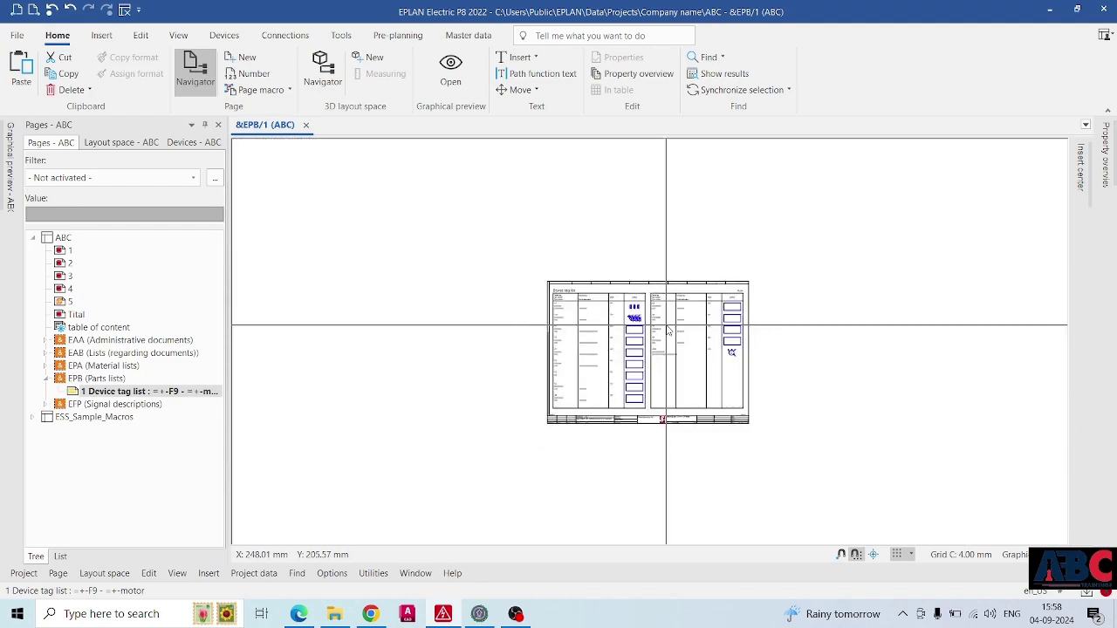
scroll(667, 329, up, 1)
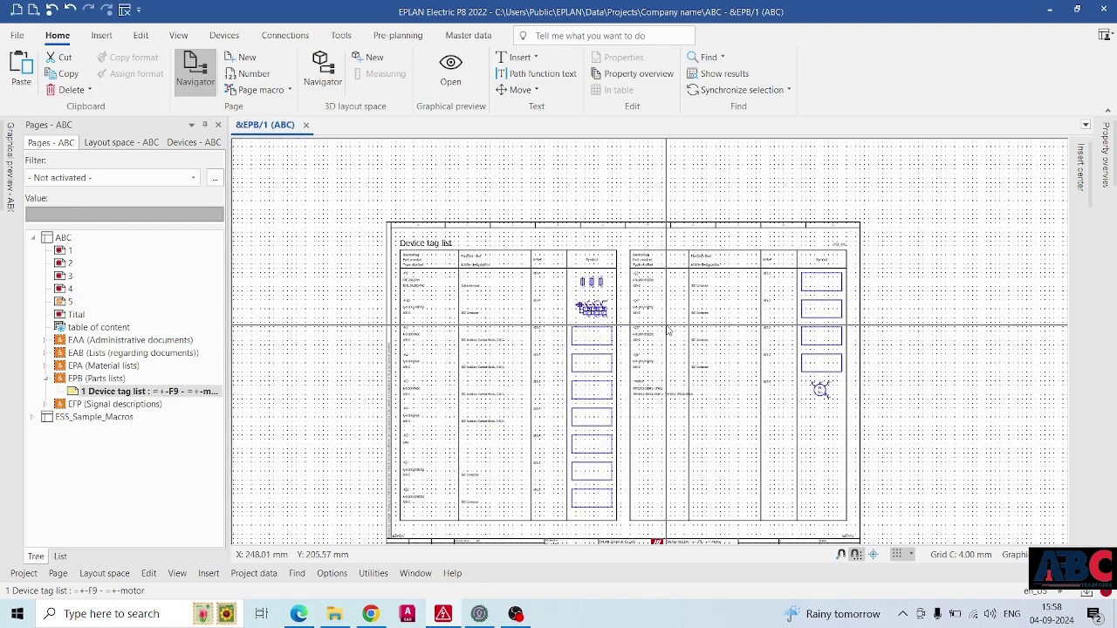
scroll(668, 329, down, 1)
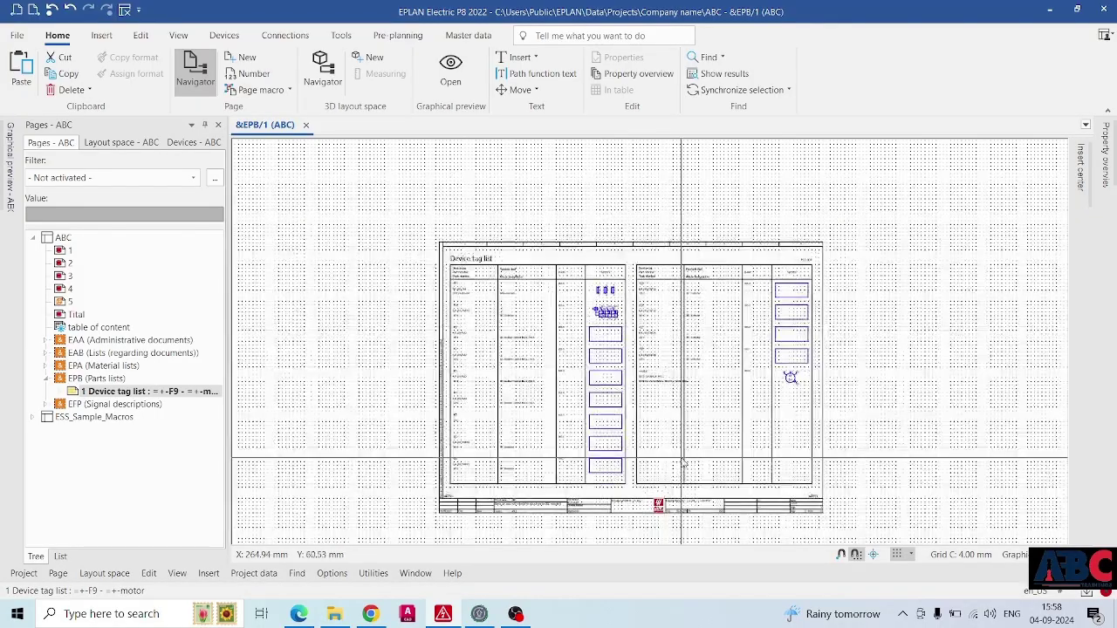
middle_drag(683, 460, 605, 376)
middle_drag(558, 347, 559, 428)
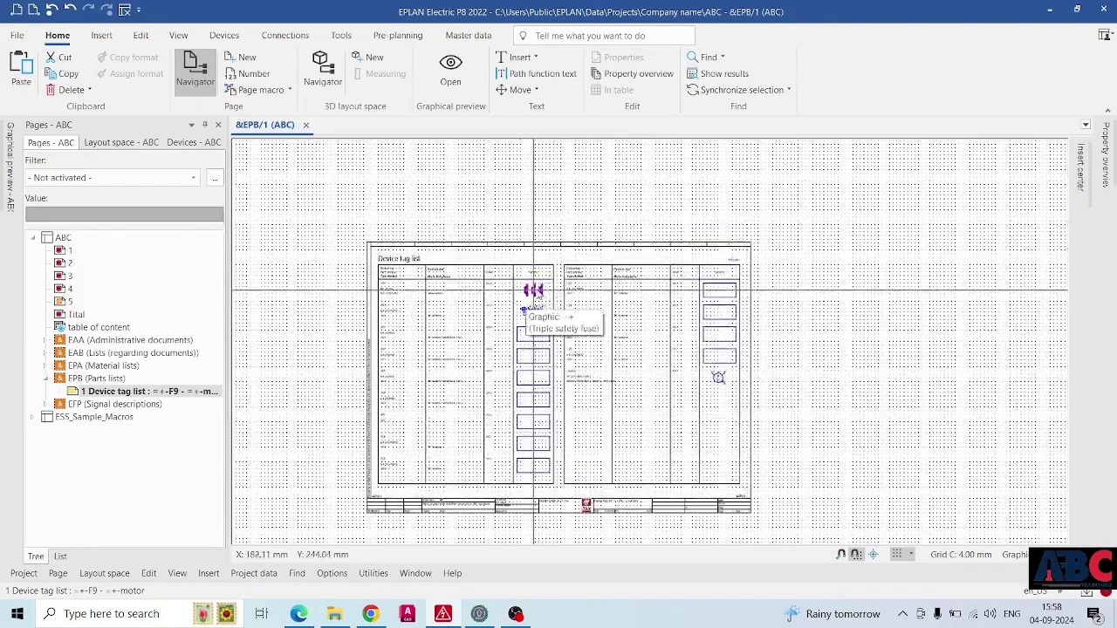
scroll(550, 292, up, 3)
scroll(550, 293, down, 3)
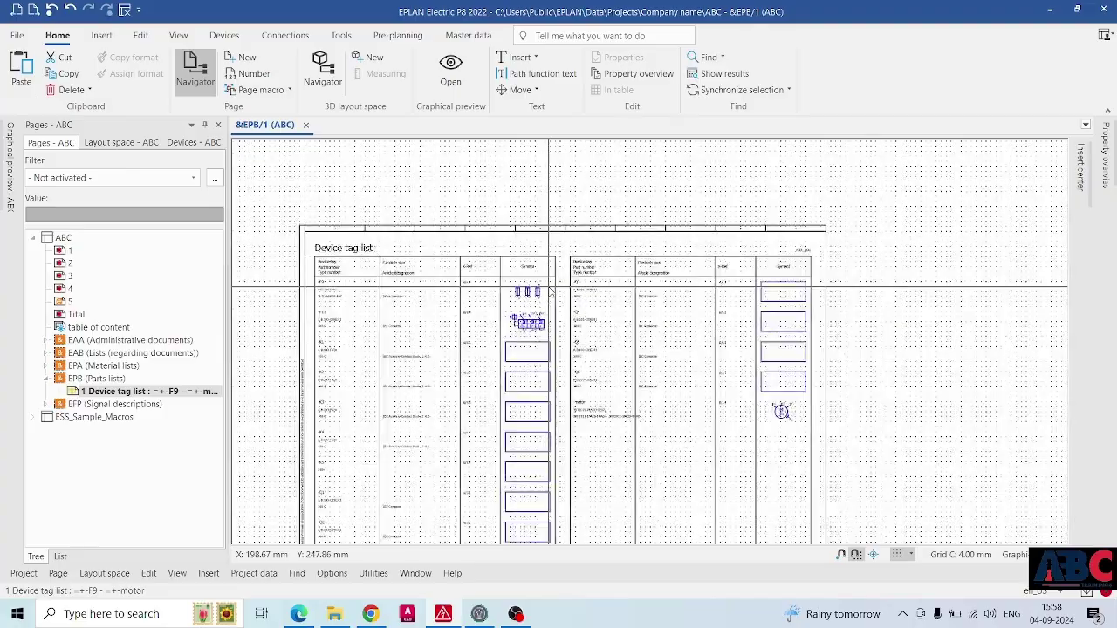
scroll(550, 293, up, 4)
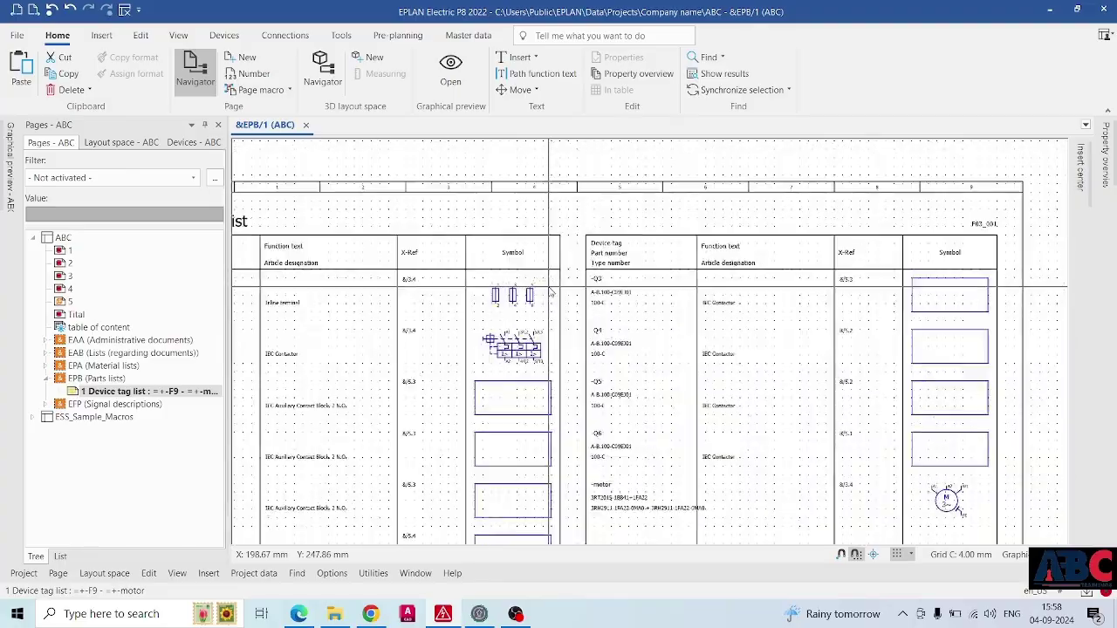
scroll(550, 292, down, 3)
scroll(552, 293, up, 4)
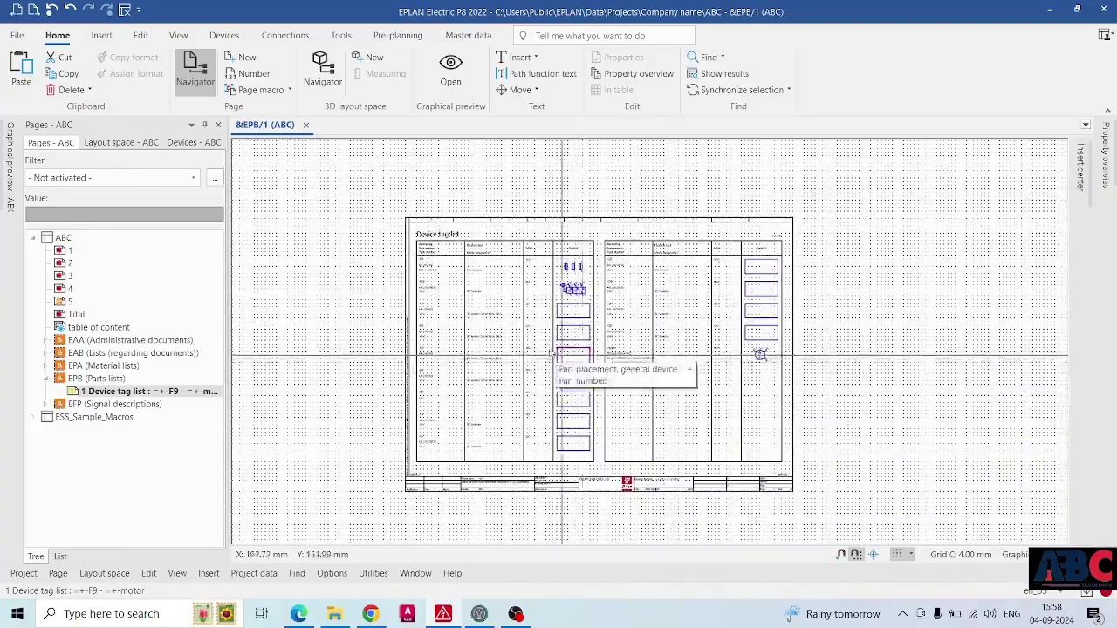
scroll(551, 292, up, 2)
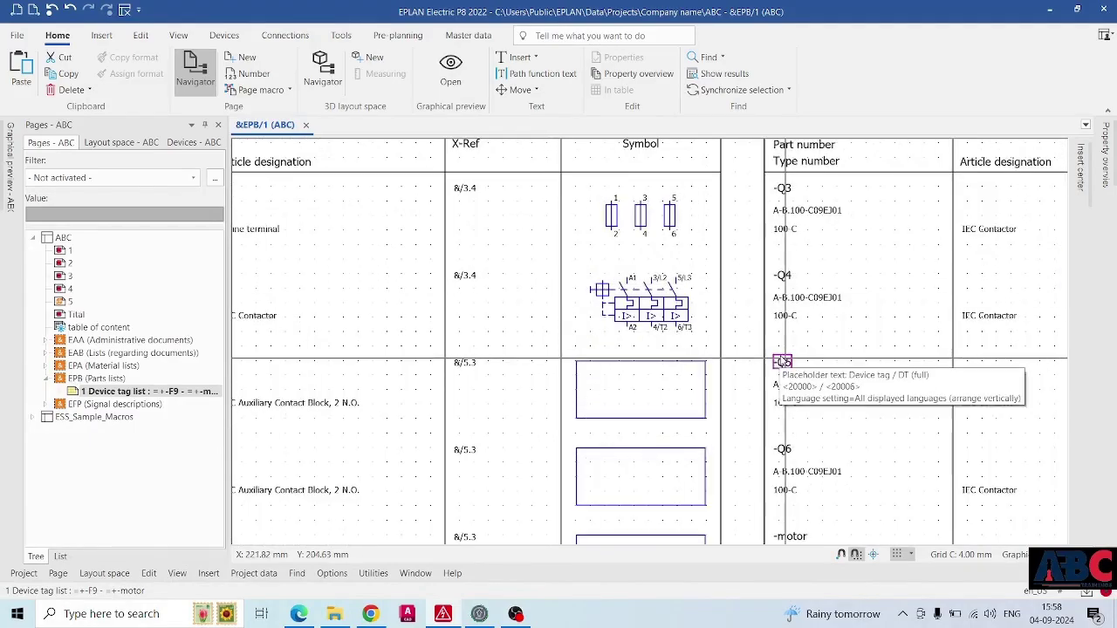
scroll(683, 315, up, 1)
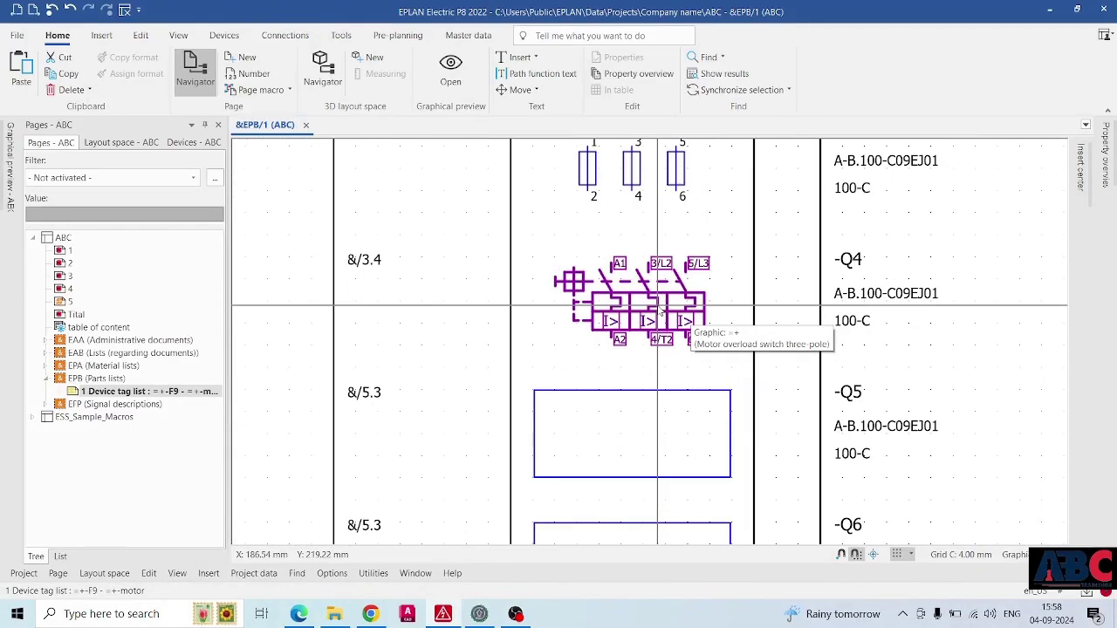
scroll(672, 311, down, 4)
scroll(657, 307, down, 2)
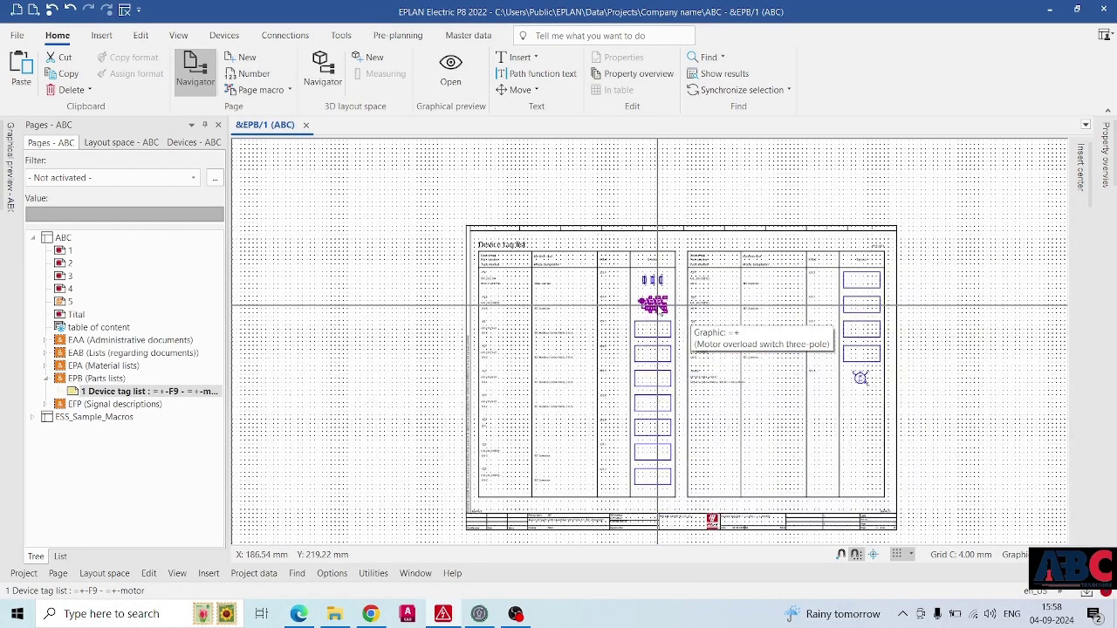
scroll(707, 434, down, 2)
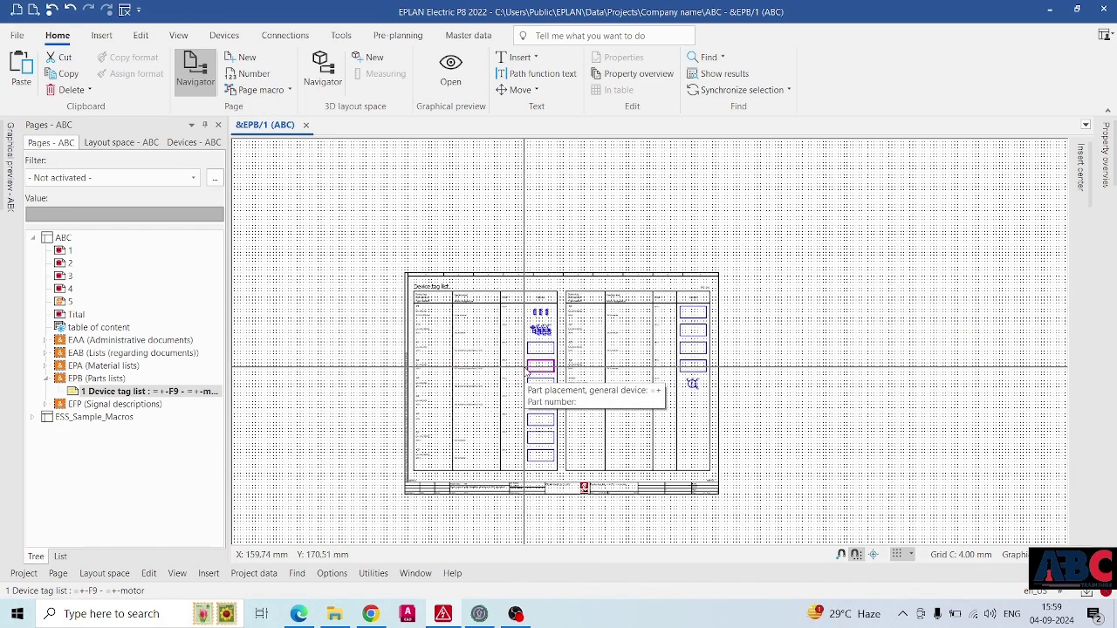
middle_drag(676, 413, 659, 366)
middle_drag(407, 362, 451, 338)
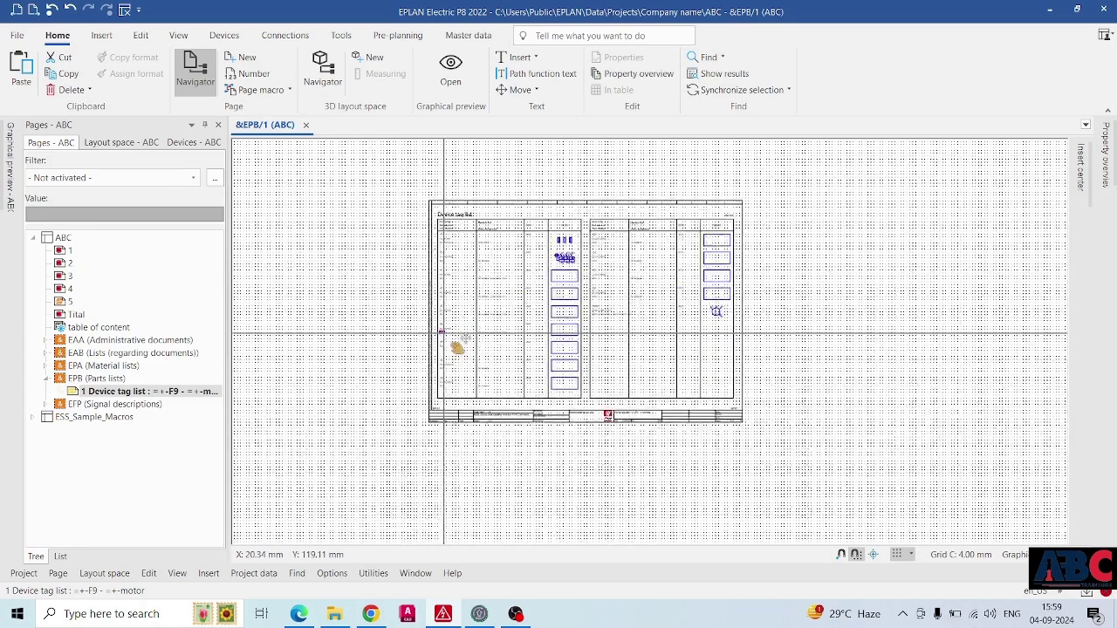
scroll(392, 267, up, 1)
scroll(392, 267, down, 2)
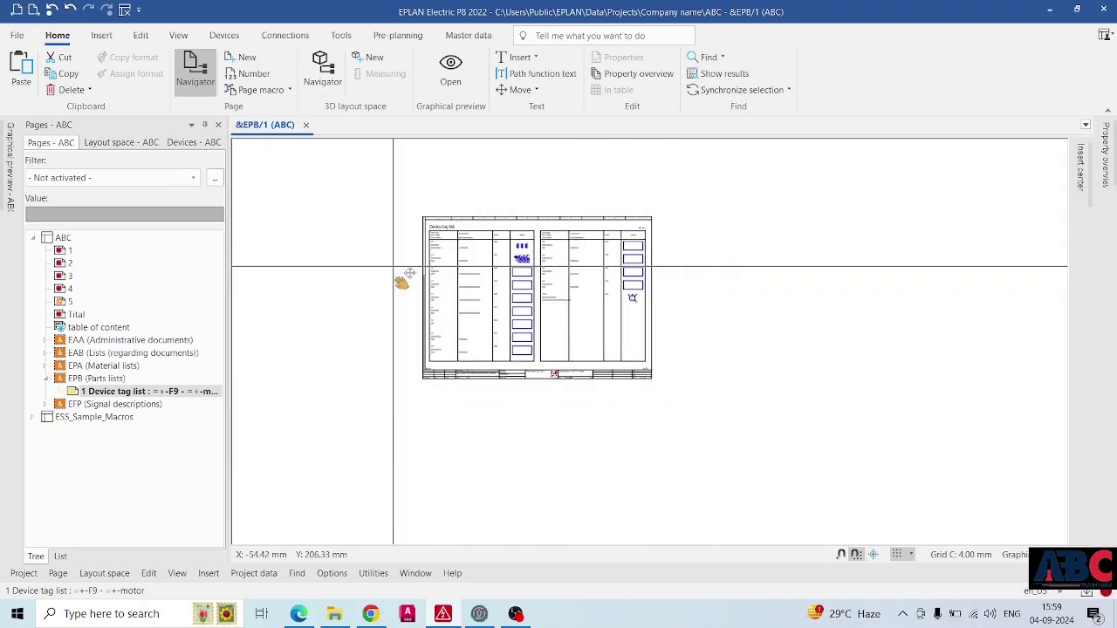
middle_drag(393, 267, 428, 340)
middle_drag(605, 445, 602, 355)
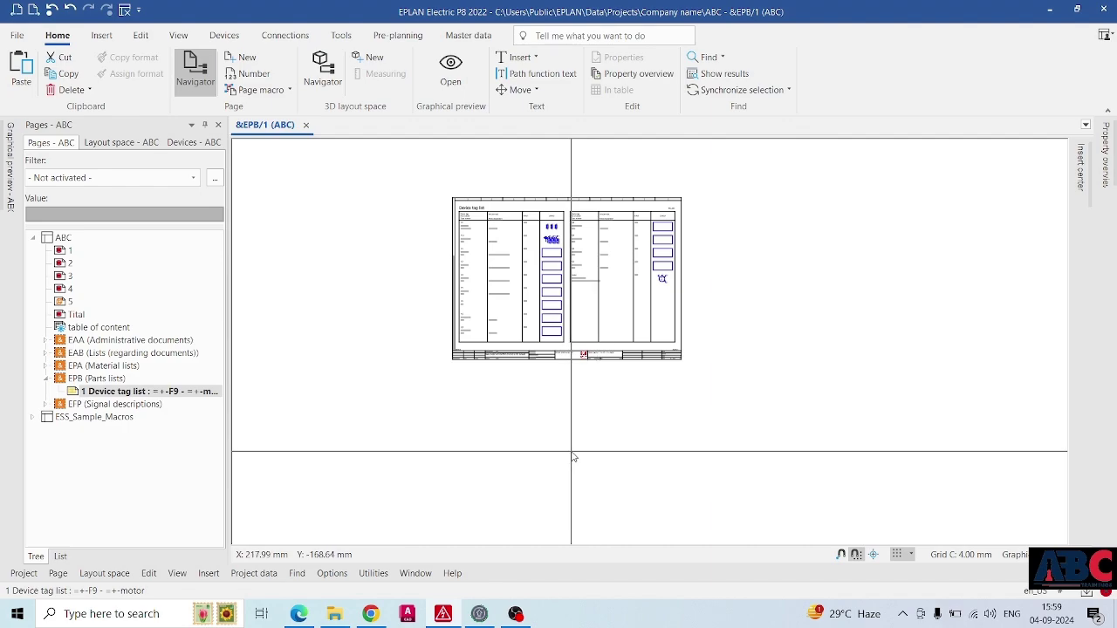
middle_drag(574, 452, 583, 486)
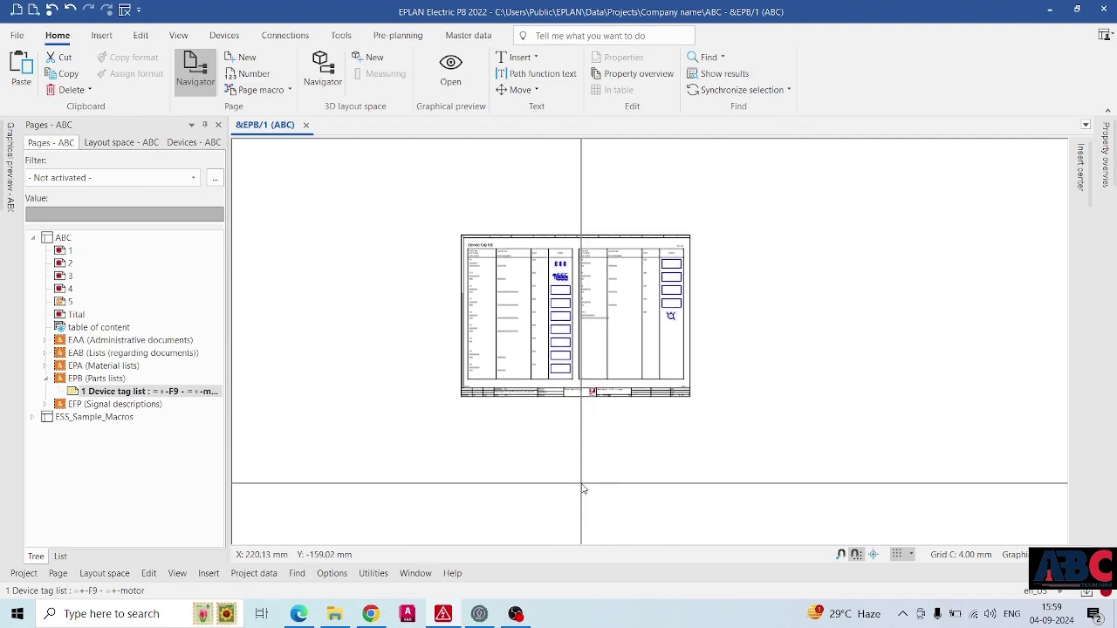